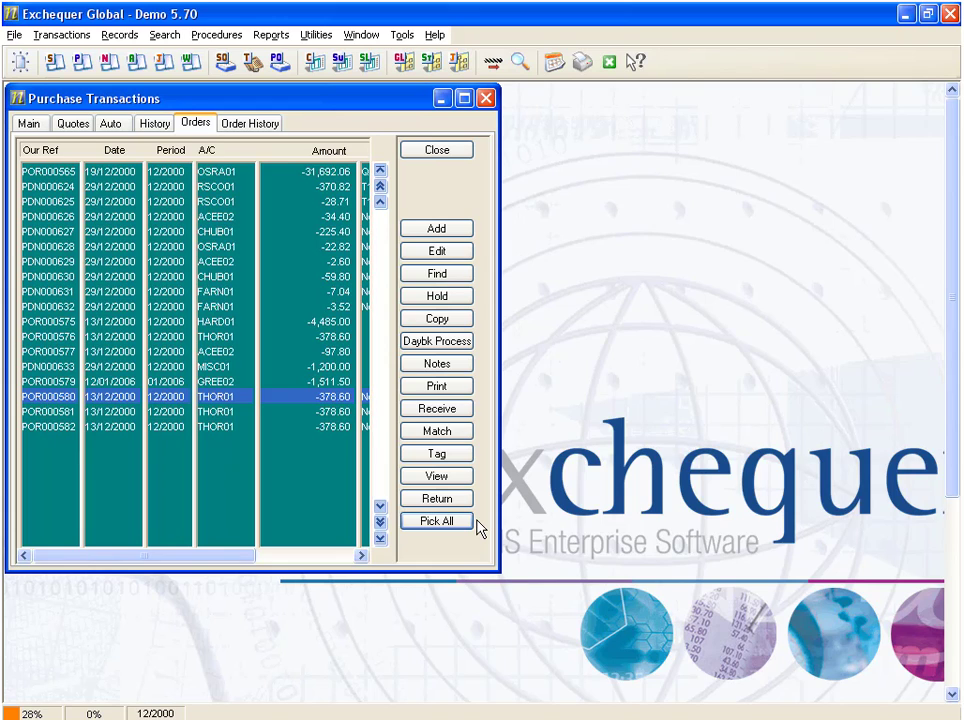
Review the receiving quantities and back-order options of the selected Thorn EMI purchase order, closing the record without changes.
left_click(437, 409)
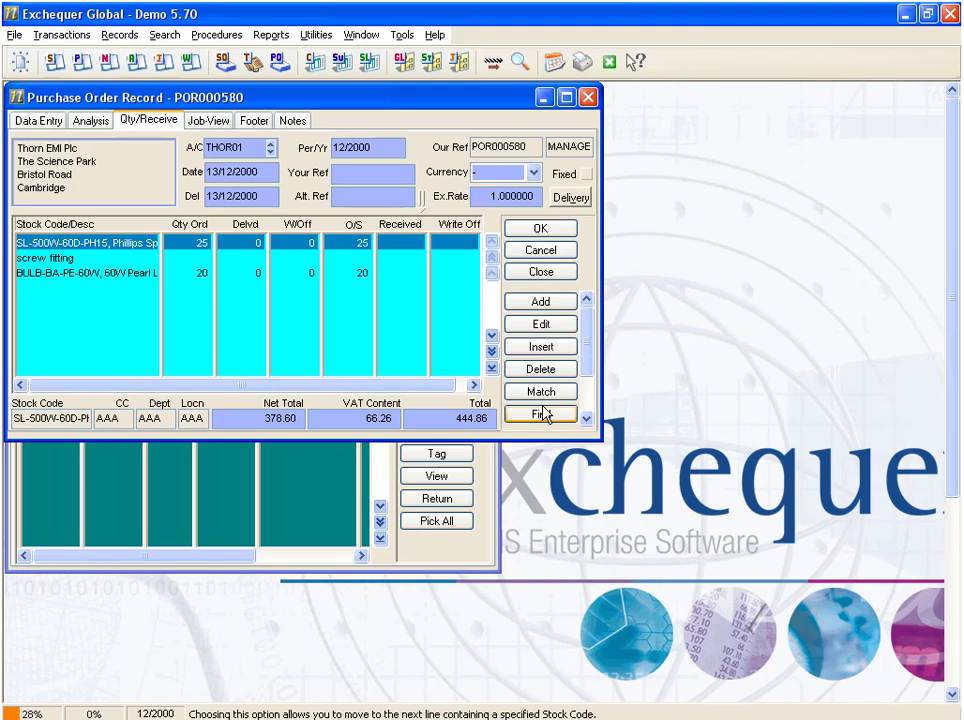
scroll(580, 388, "down", 1)
left_click(543, 394)
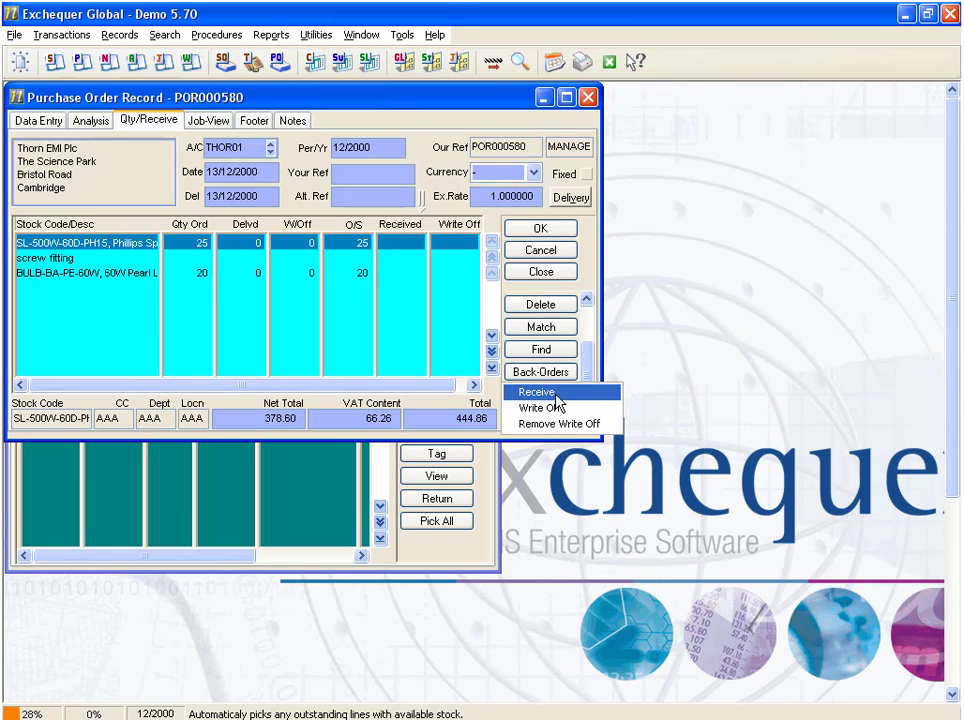
left_click(554, 277)
left_click(554, 277)
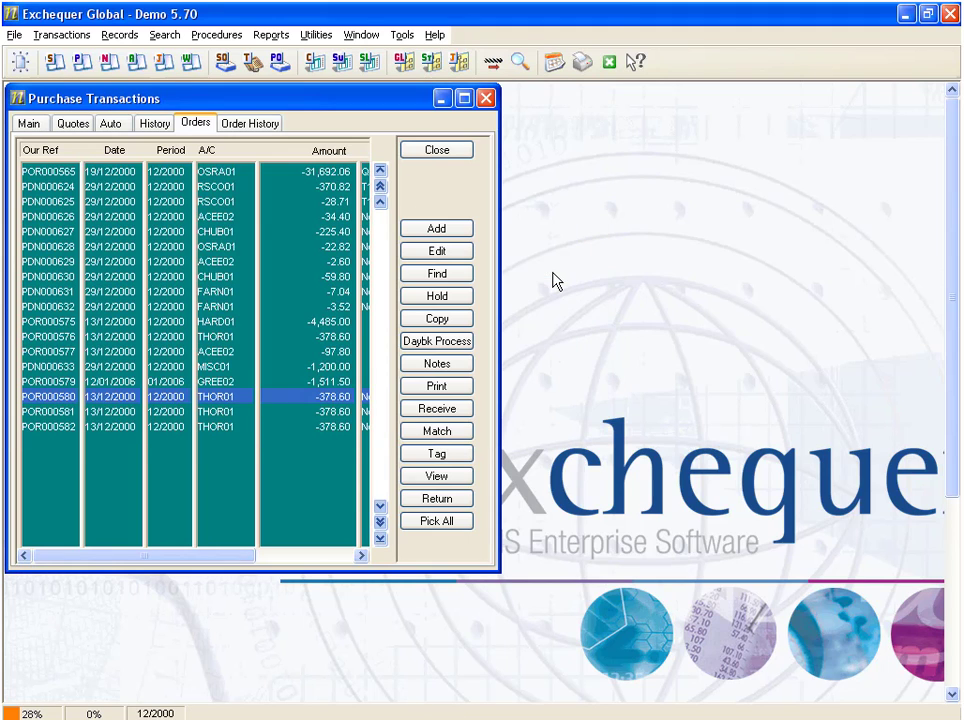
Clear all existing entries from the delivery days log reached through Pick All, then save and close the file.
left_click(437, 521)
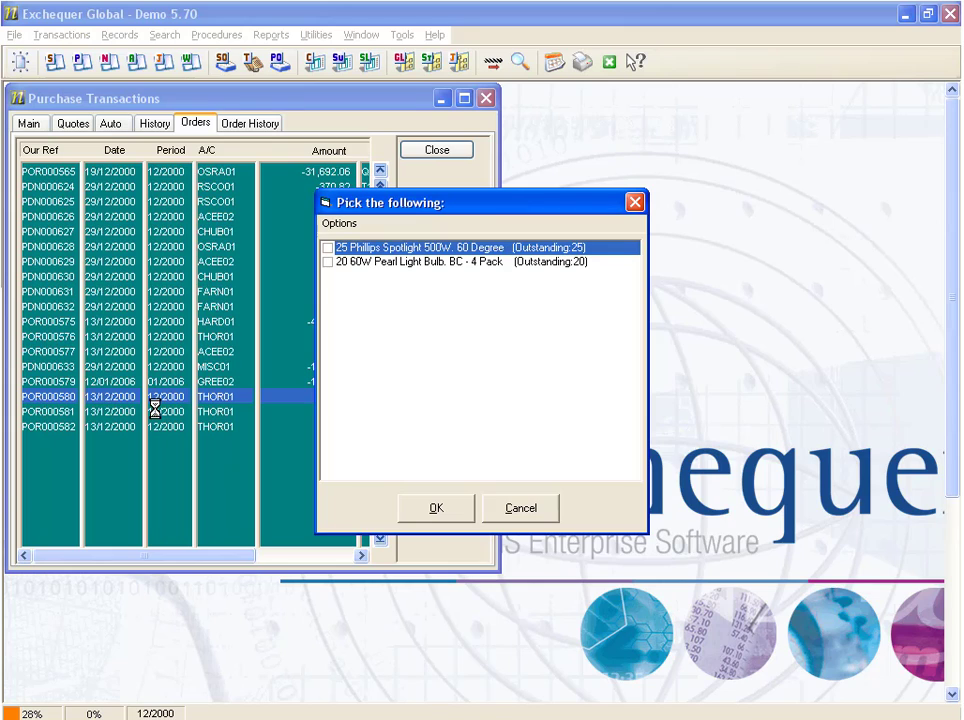
left_click(345, 229)
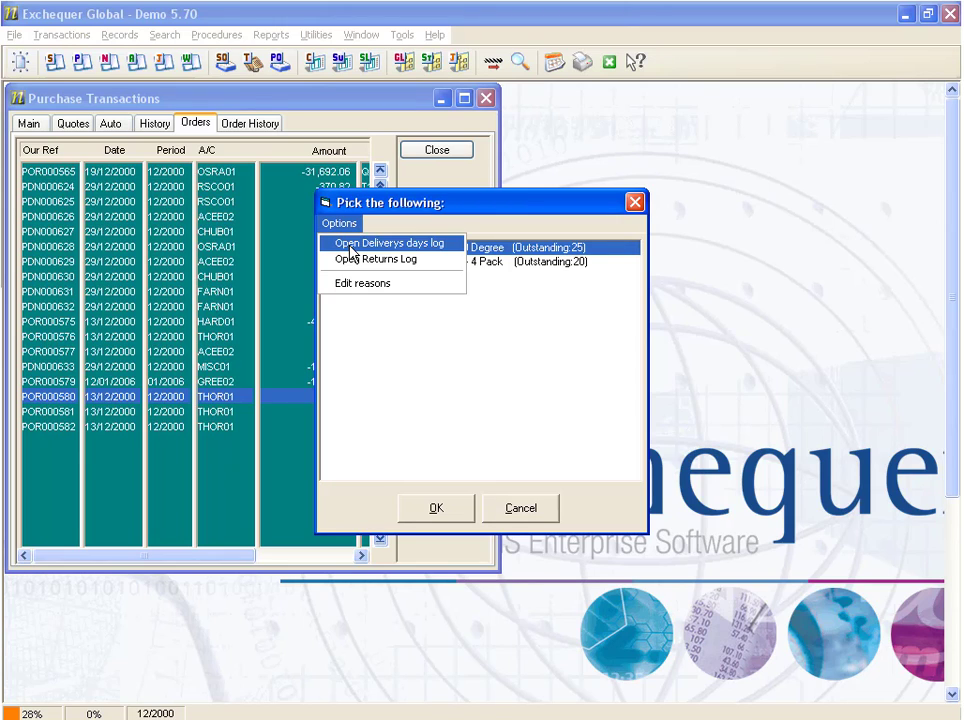
left_click(365, 248)
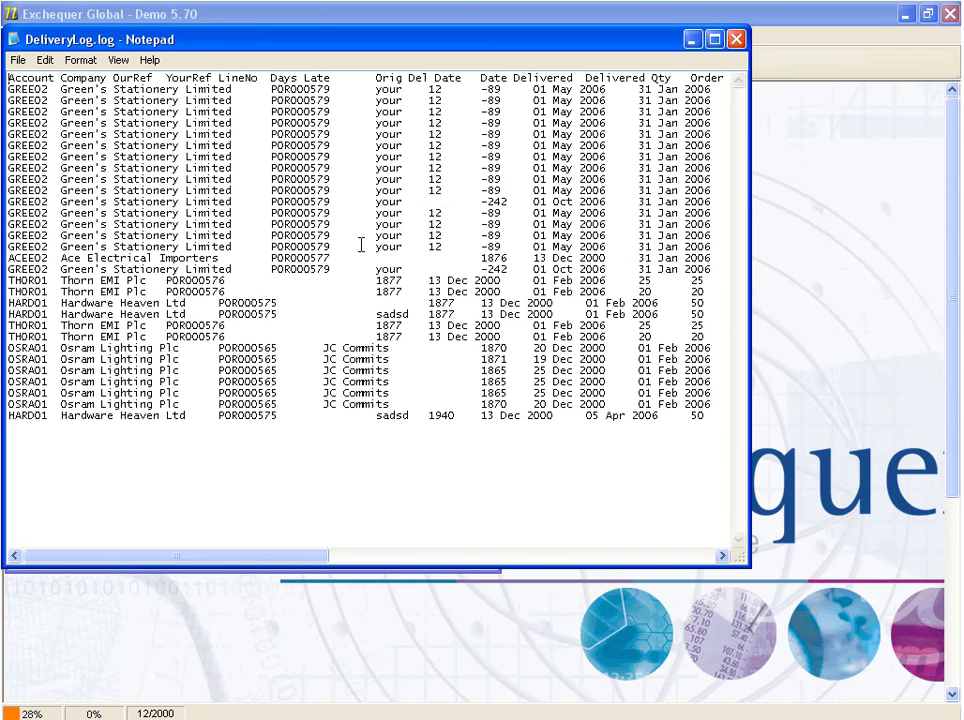
left_click(45, 60)
left_click(66, 250)
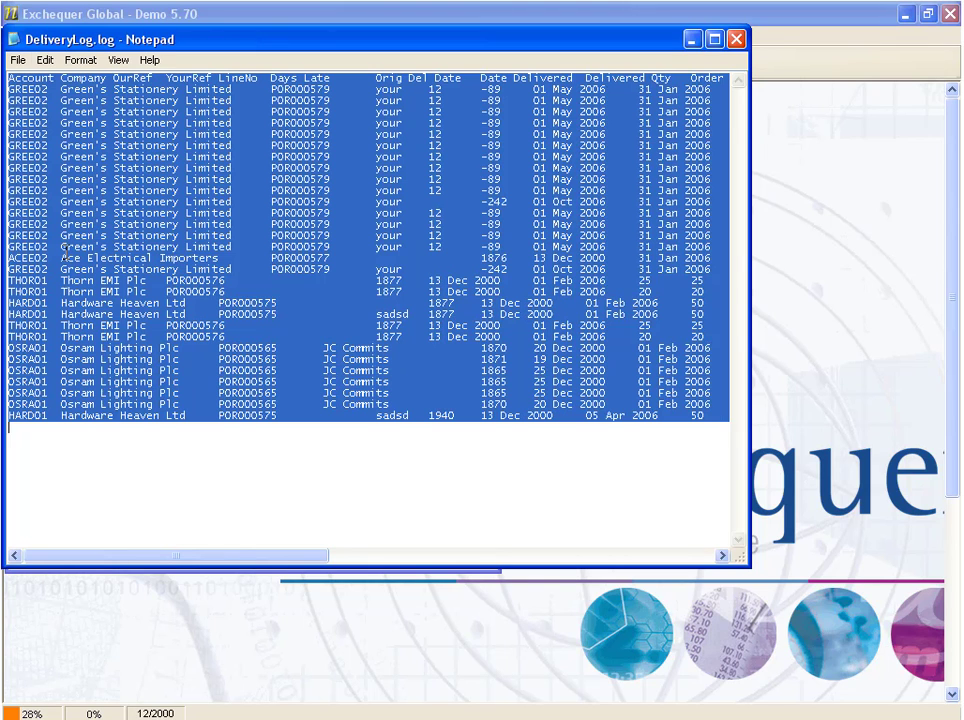
key("Delete")
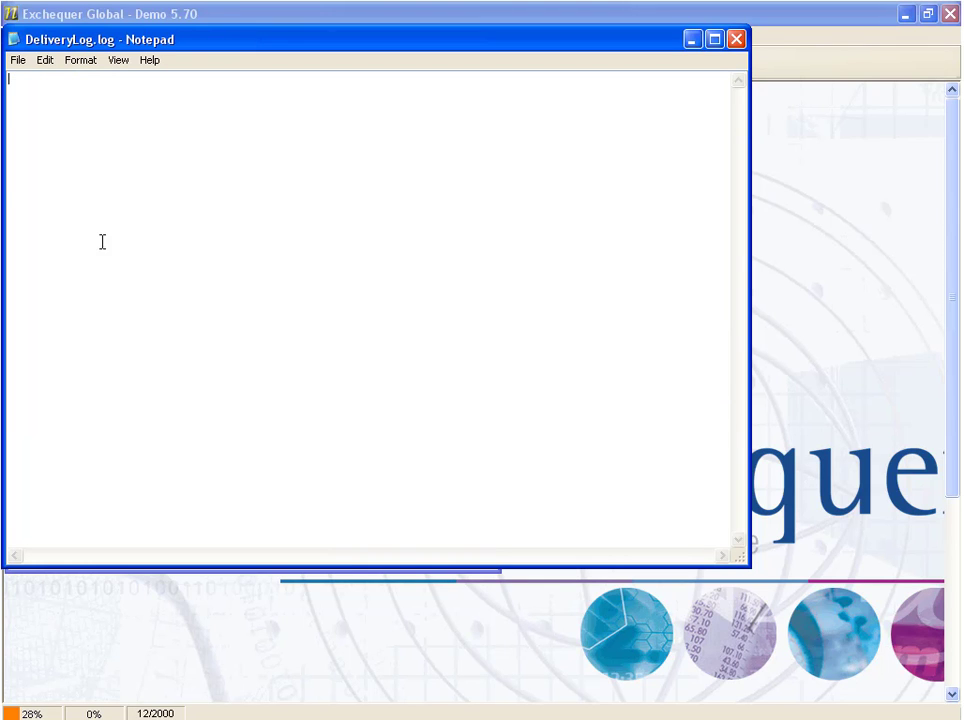
left_click(18, 60)
left_click(20, 113)
left_click(735, 40)
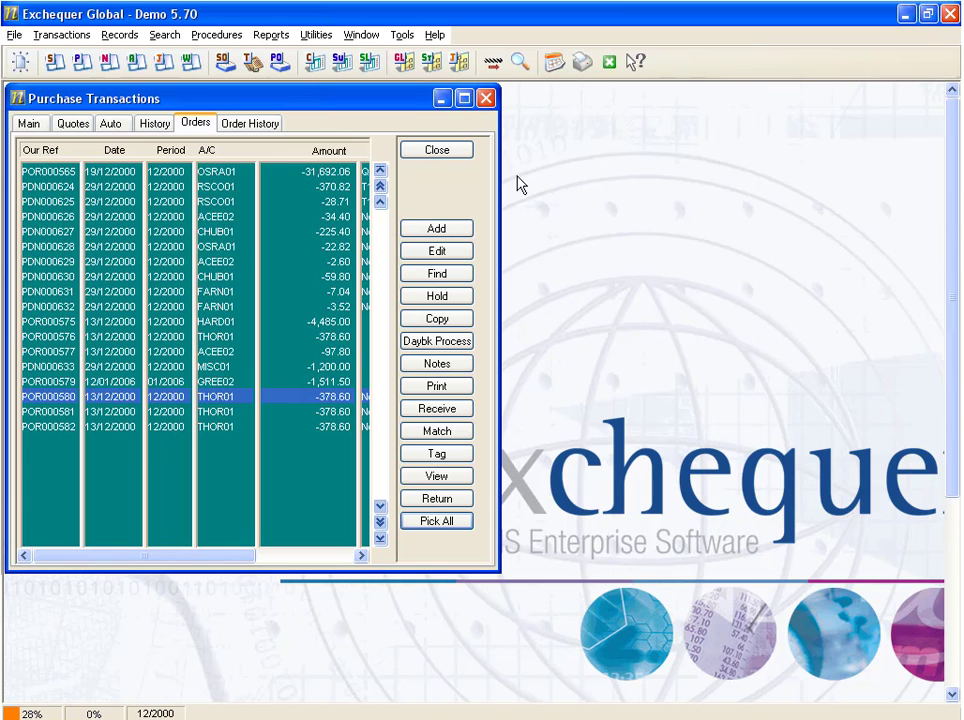
Empty the returns log opened from the order's picking options, then save and close the file.
left_click(441, 530)
left_click(339, 225)
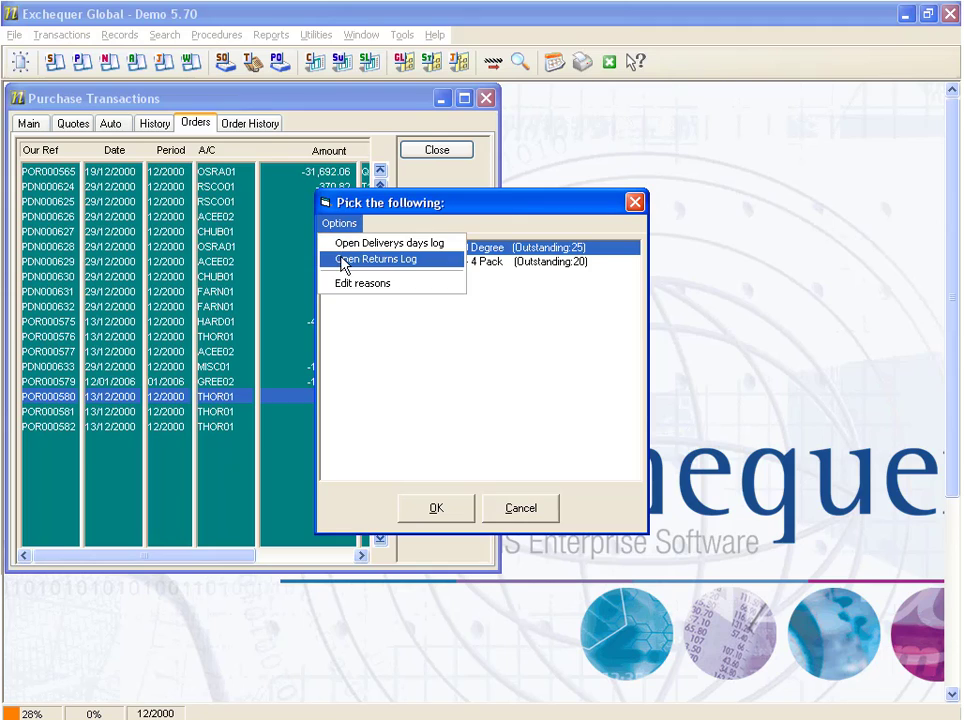
left_click(423, 261)
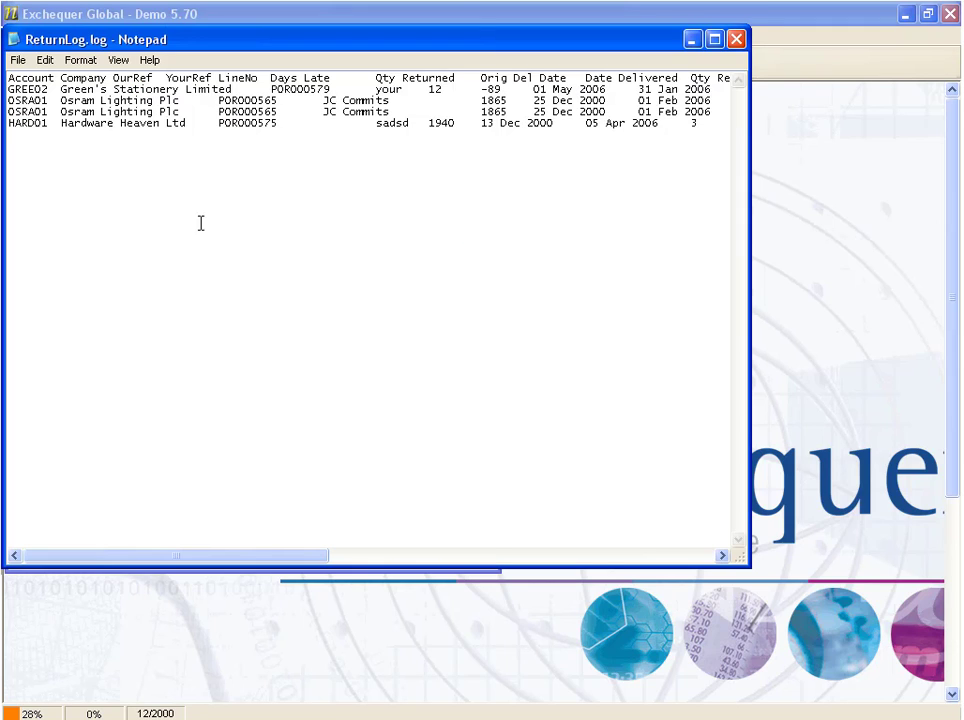
left_click(45, 60)
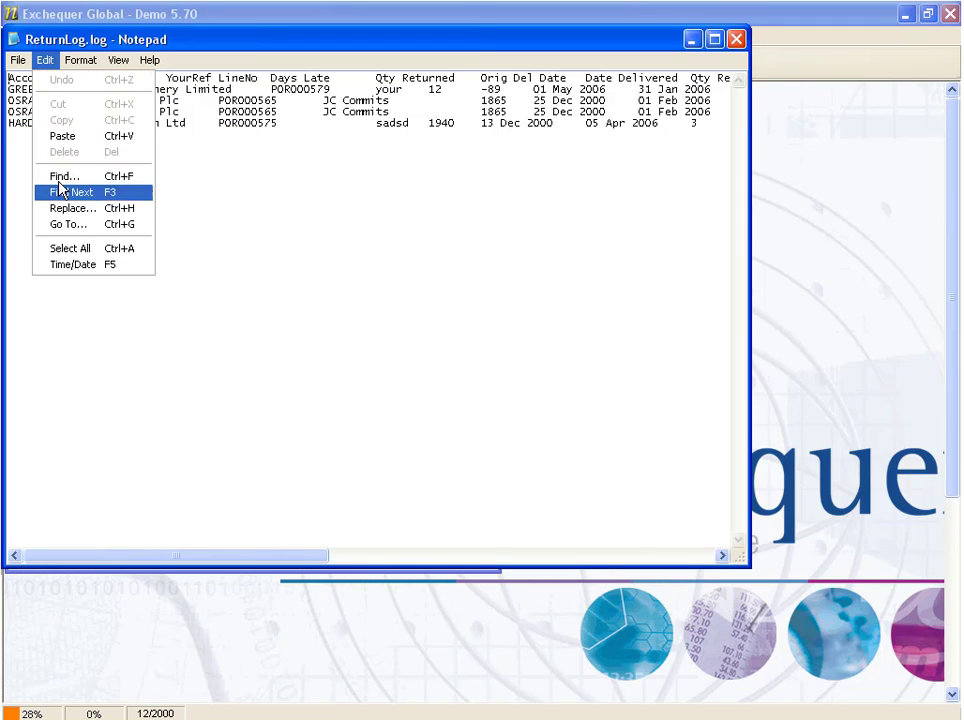
left_click(66, 248)
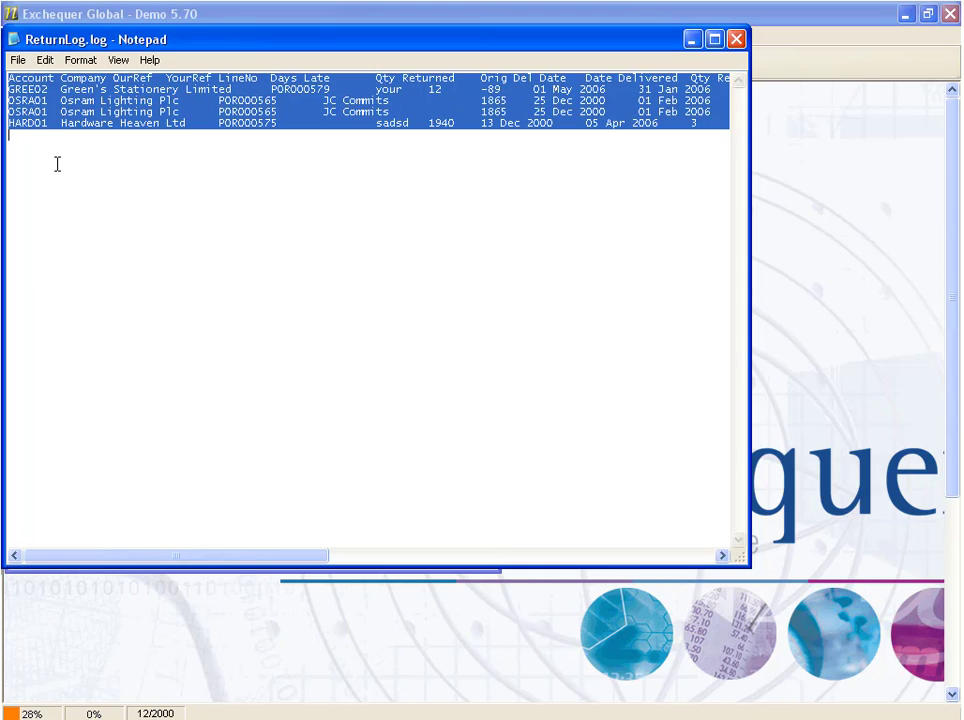
key("Delete")
left_click(18, 60)
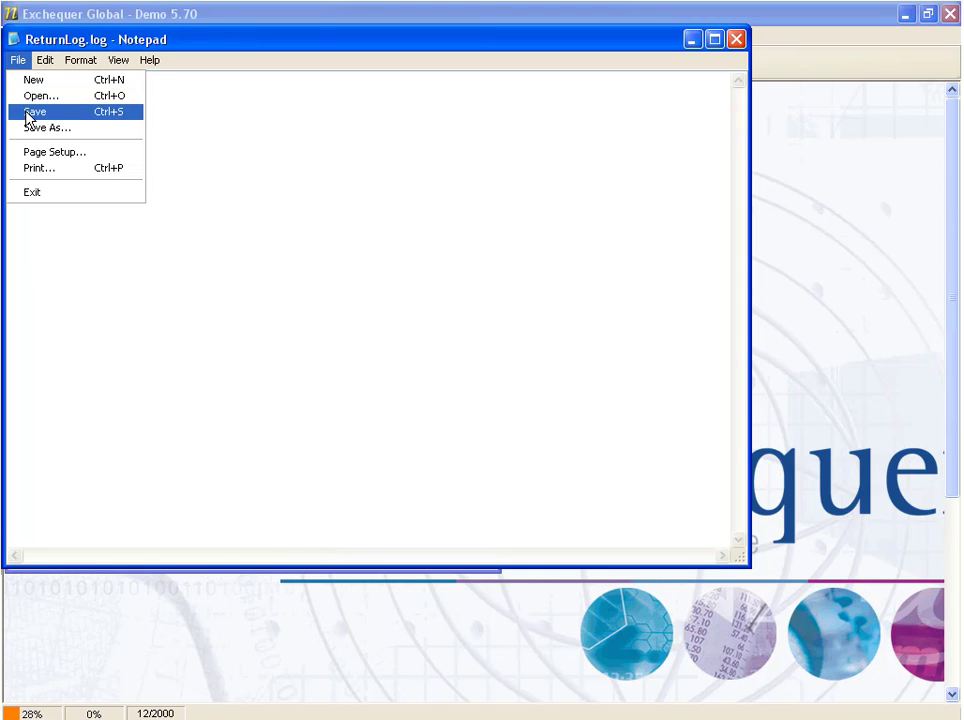
left_click(30, 111)
left_click(737, 40)
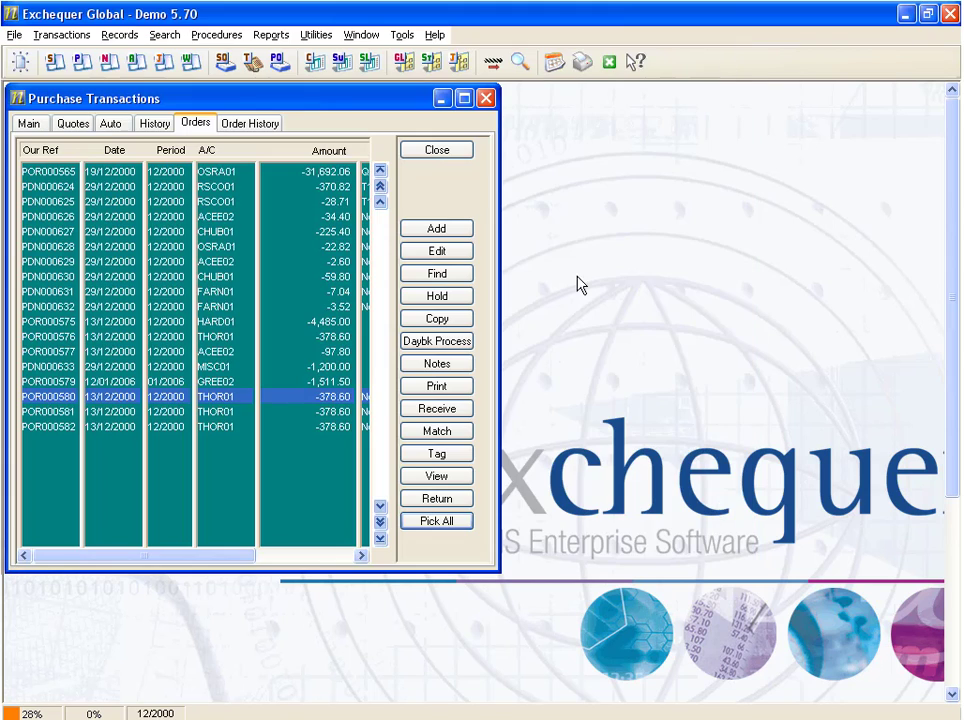
Examine the editable list of return reasons from the order's picking options and close it unchanged.
left_click(437, 521)
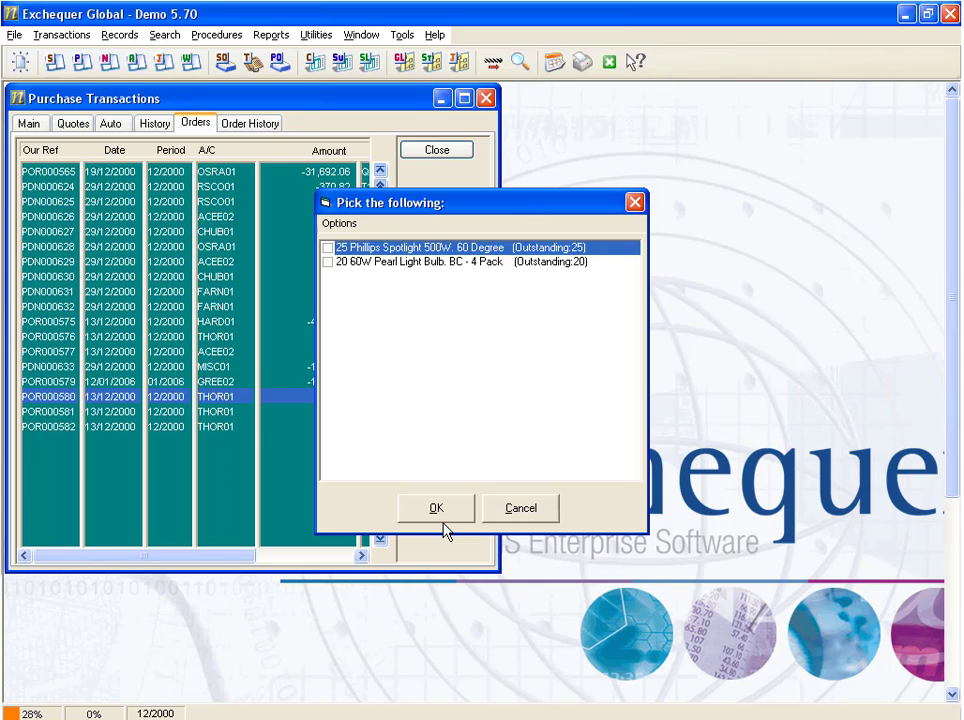
left_click(339, 223)
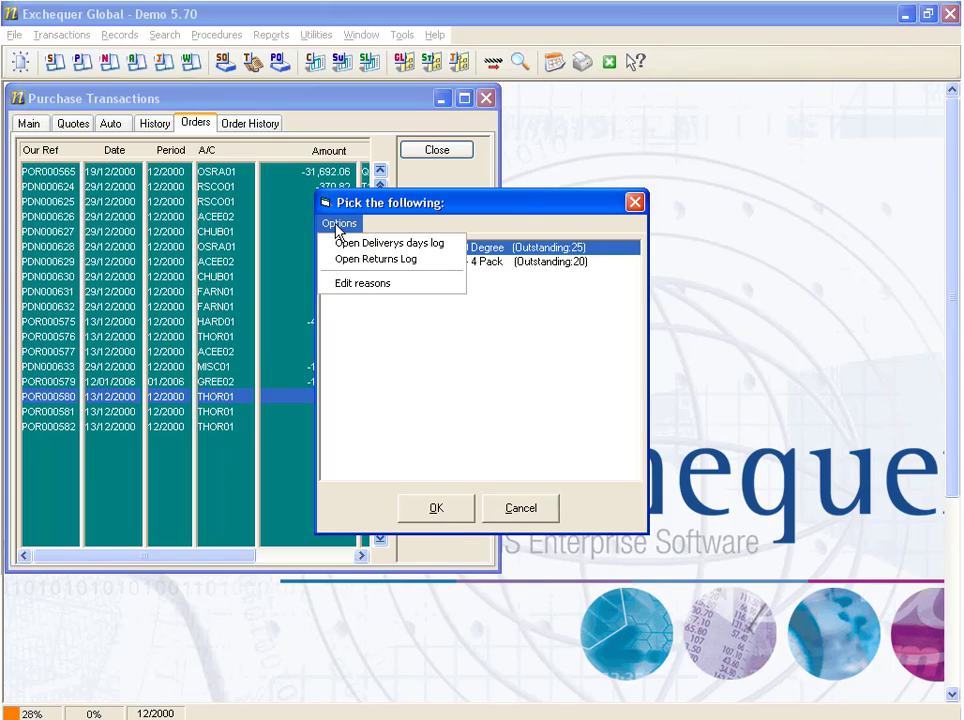
left_click(397, 285)
left_click(484, 425)
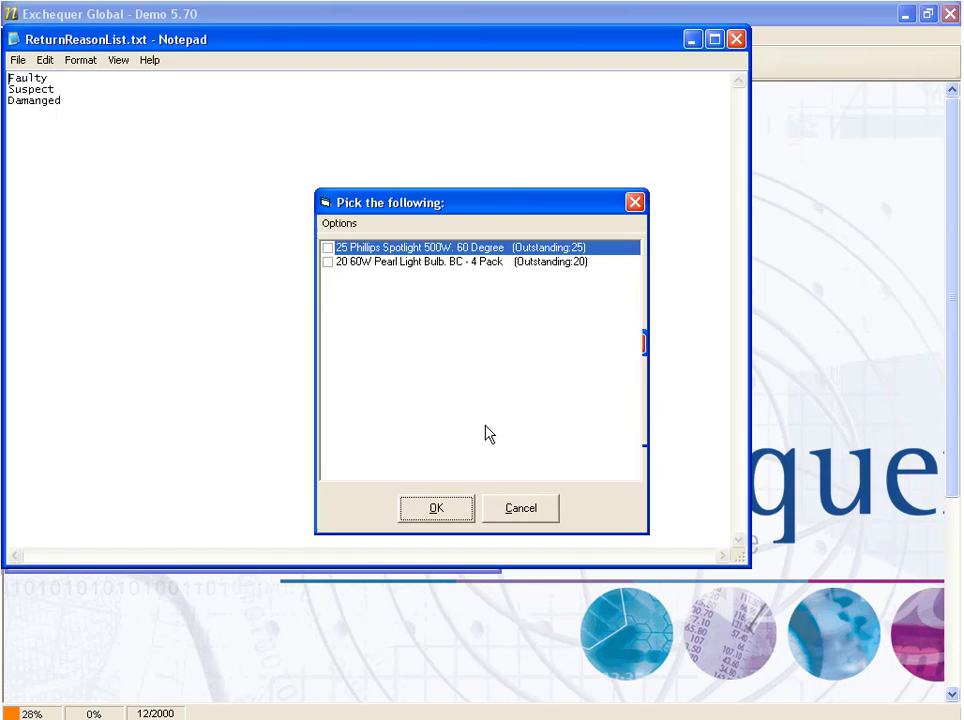
left_click_drag(62, 101, 8, 78)
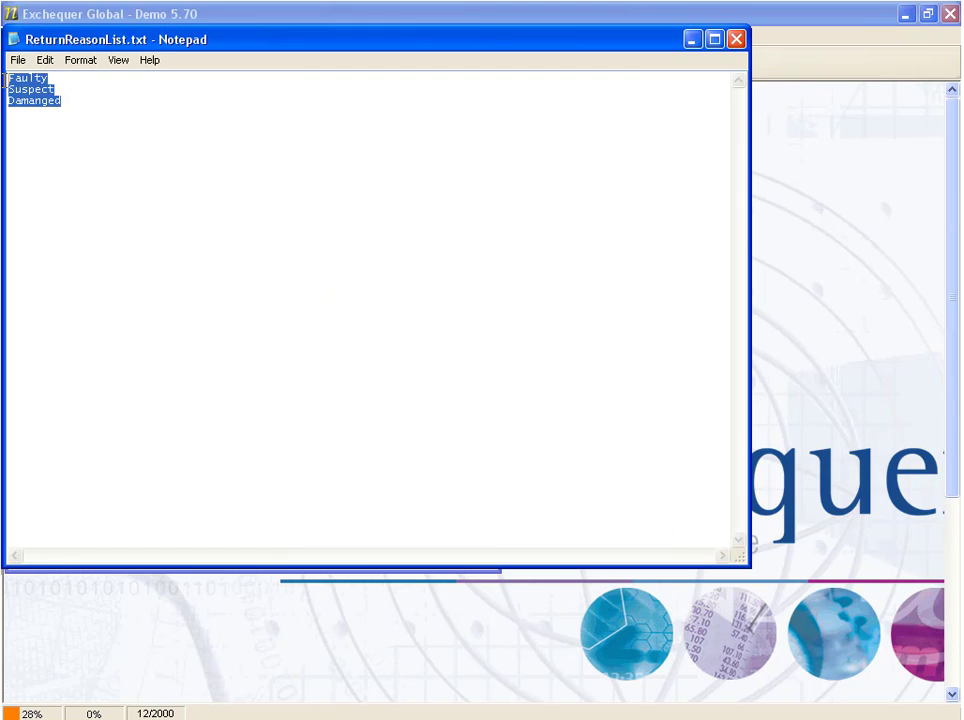
left_click(74, 100)
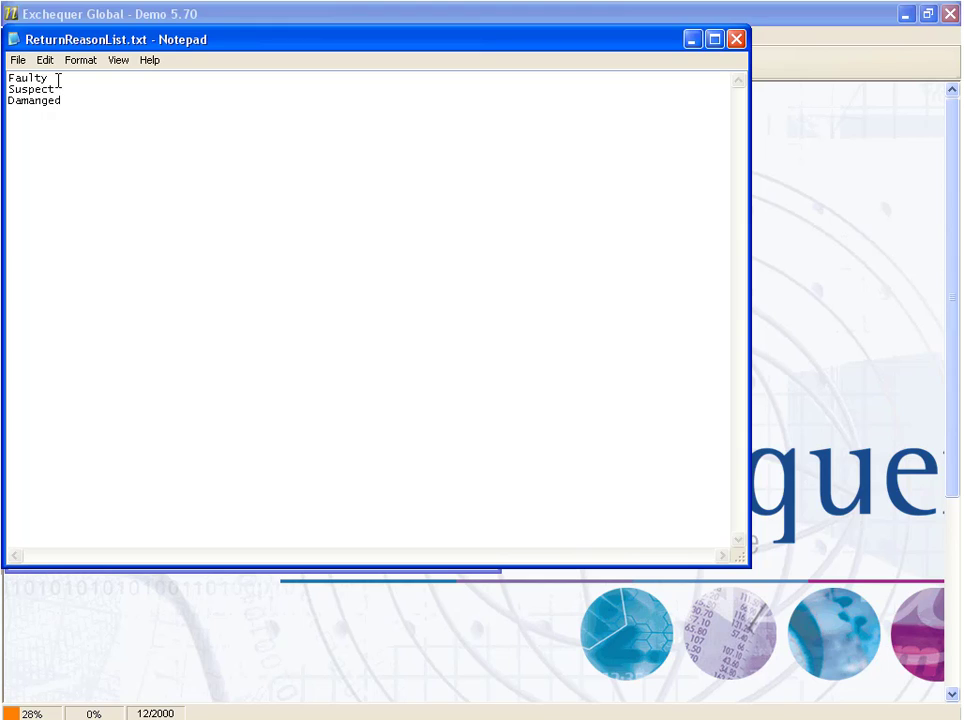
left_click(739, 44)
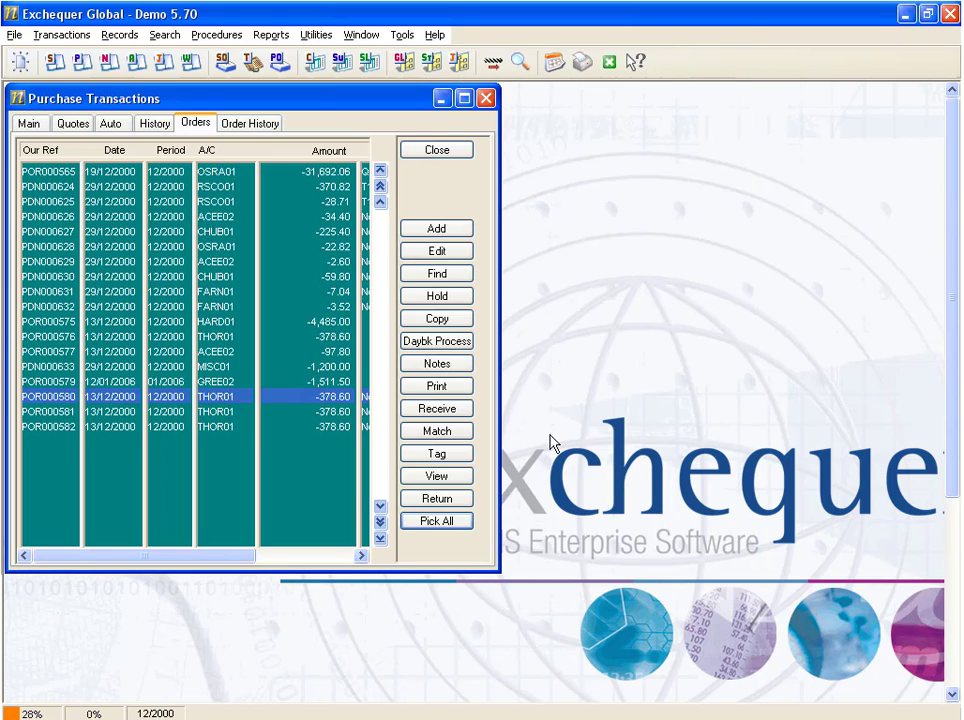
Check the Thorn EMI order's lines, then pick only its 25 Phillips Spotlight 500W, 60 Degree line with Pick All.
double_click(287, 405)
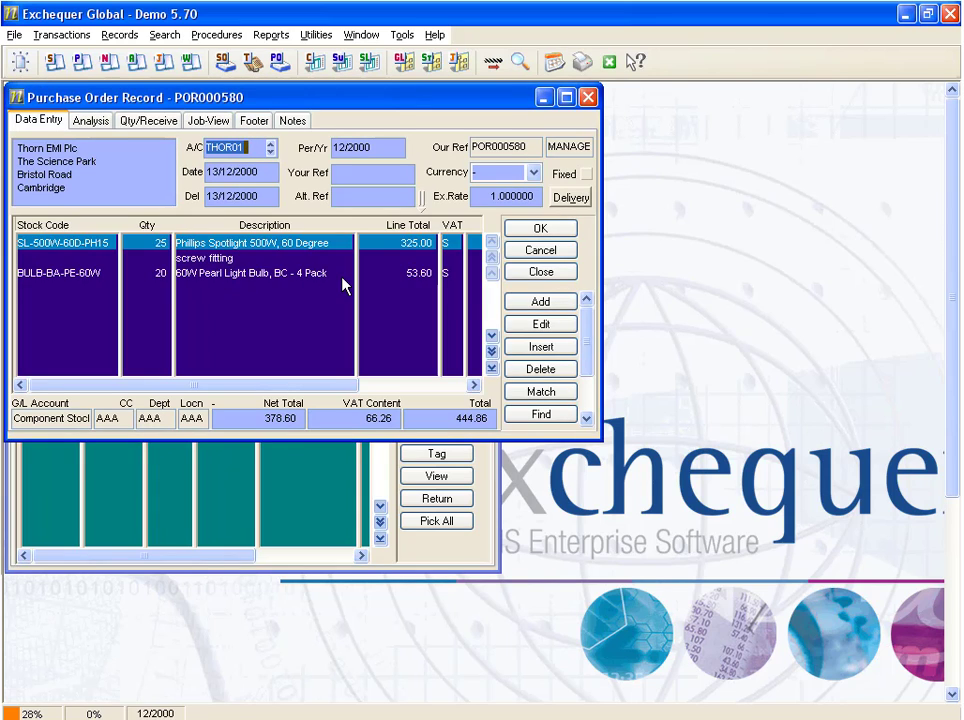
left_click(541, 274)
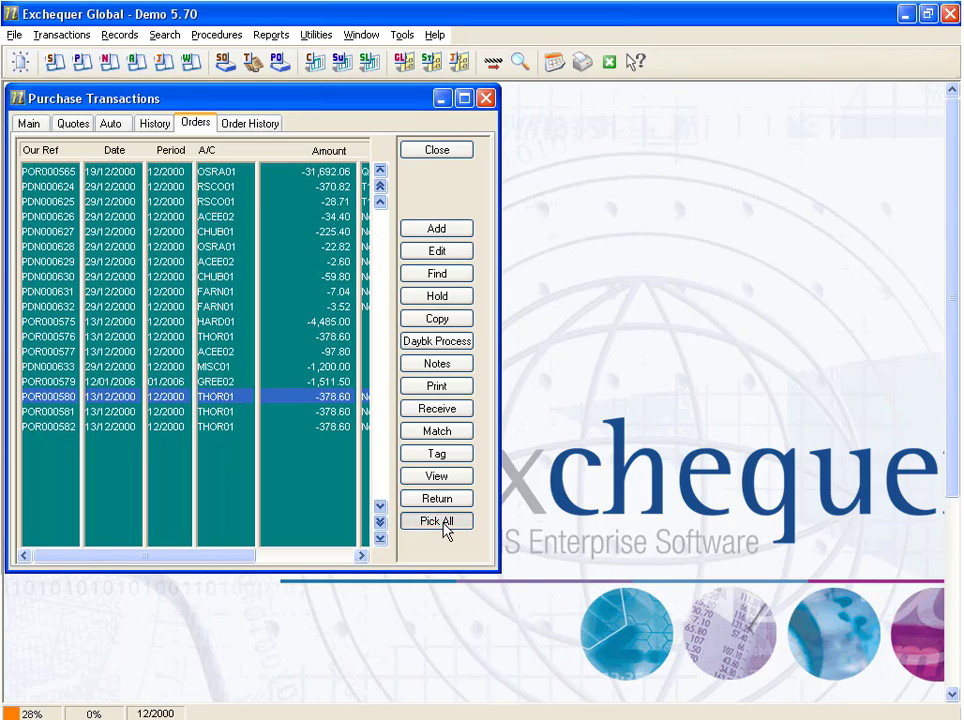
left_click(437, 521)
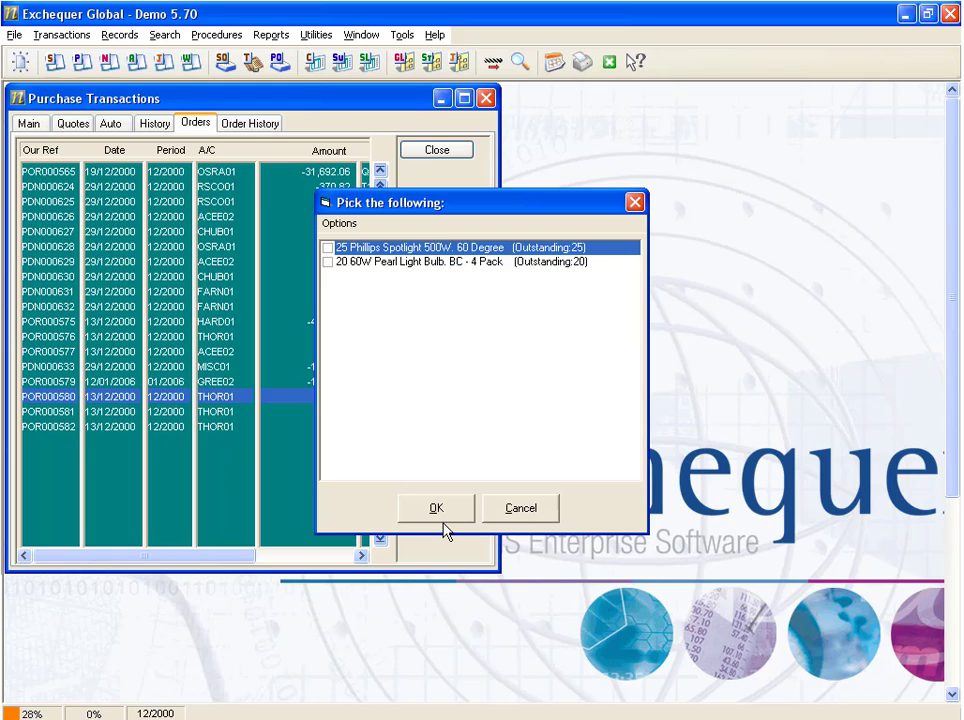
left_click(327, 248)
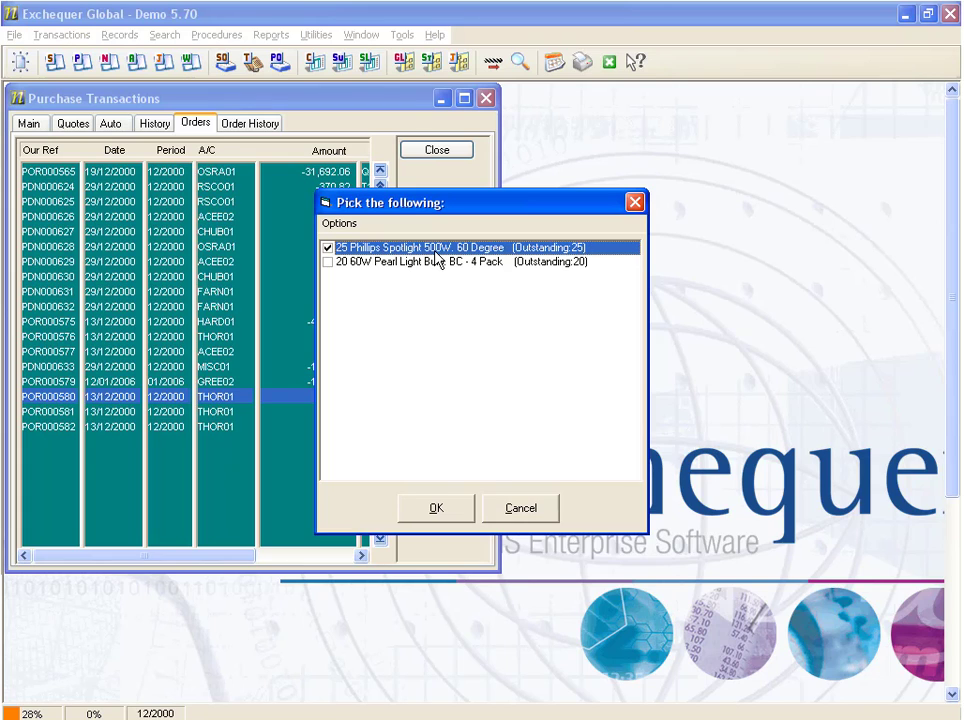
left_click(466, 506)
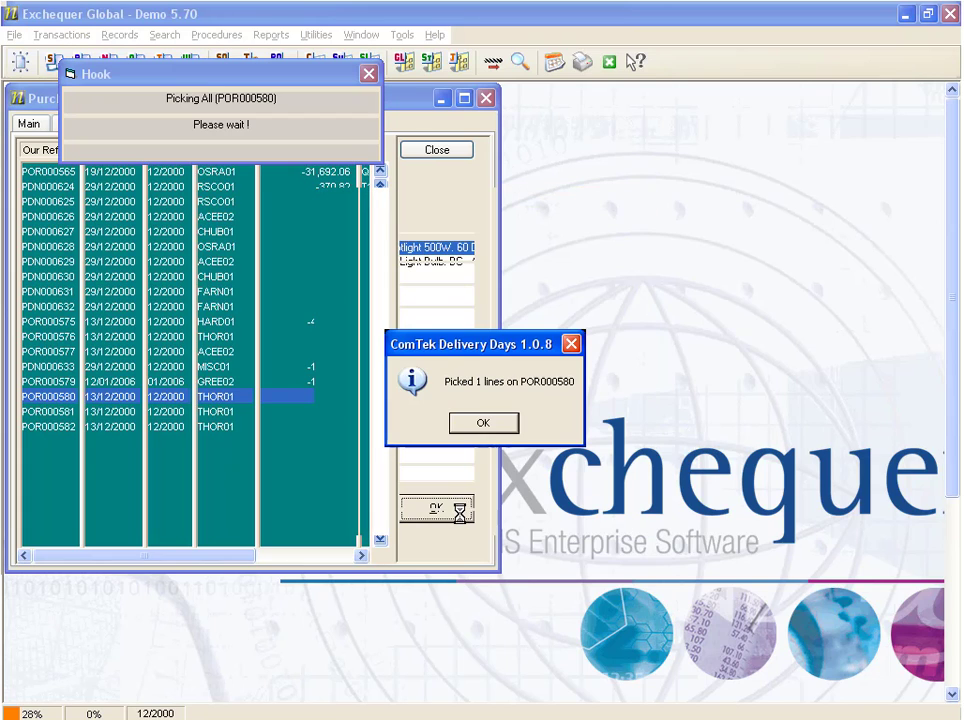
left_click(507, 430)
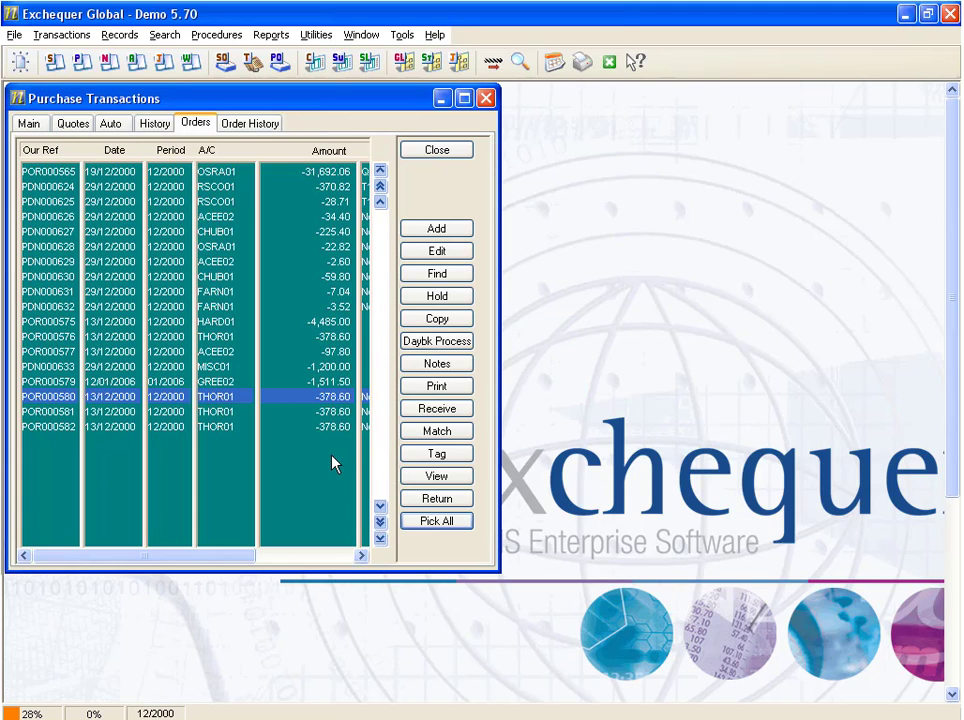
Receive part of the 20 60W Pearl Light Bulb line on the same order, leaving 15 outstanding, and save the order.
double_click(341, 403)
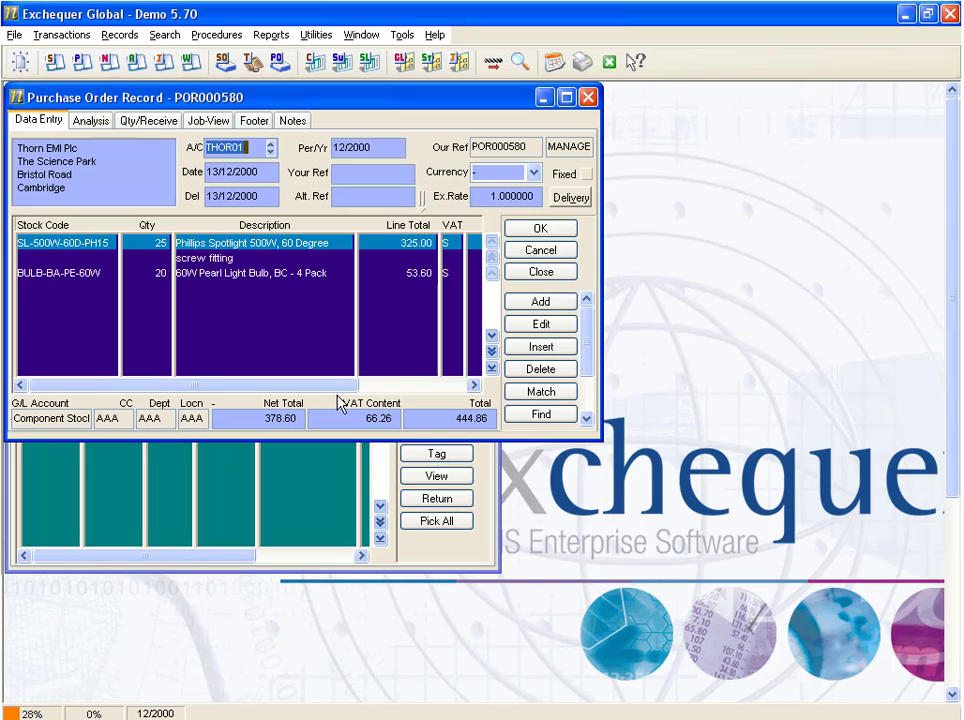
left_click(285, 276)
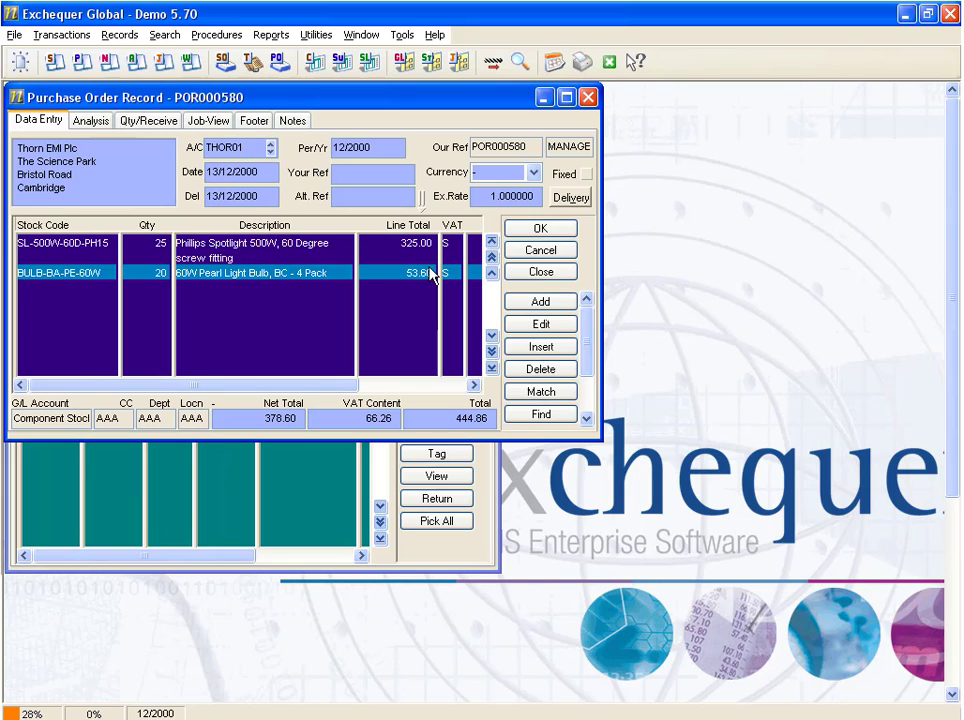
left_click(150, 122)
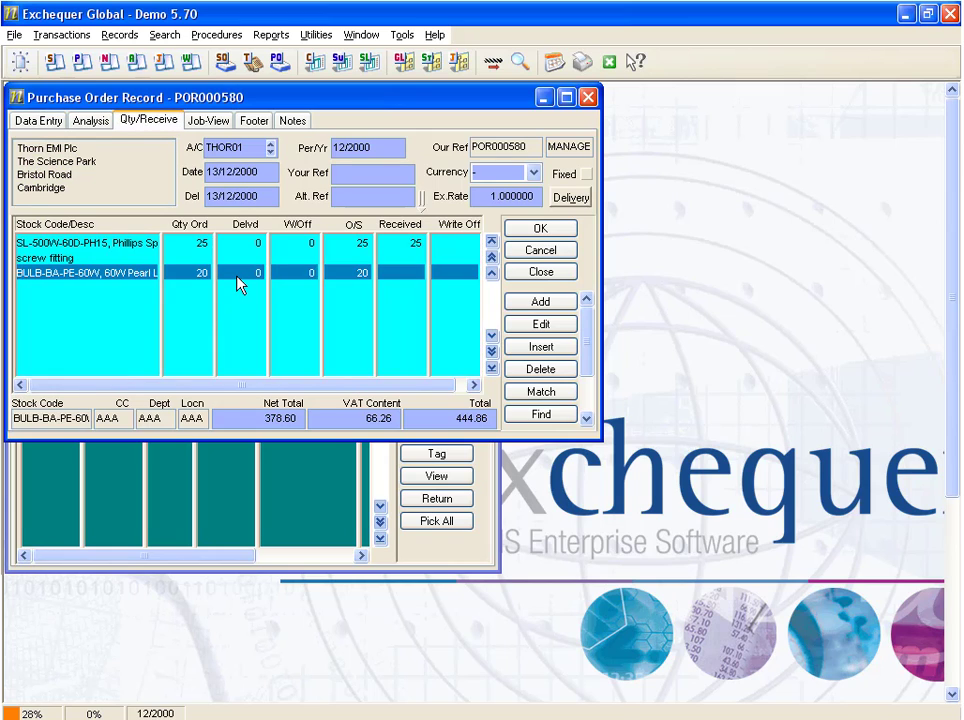
double_click(240, 285)
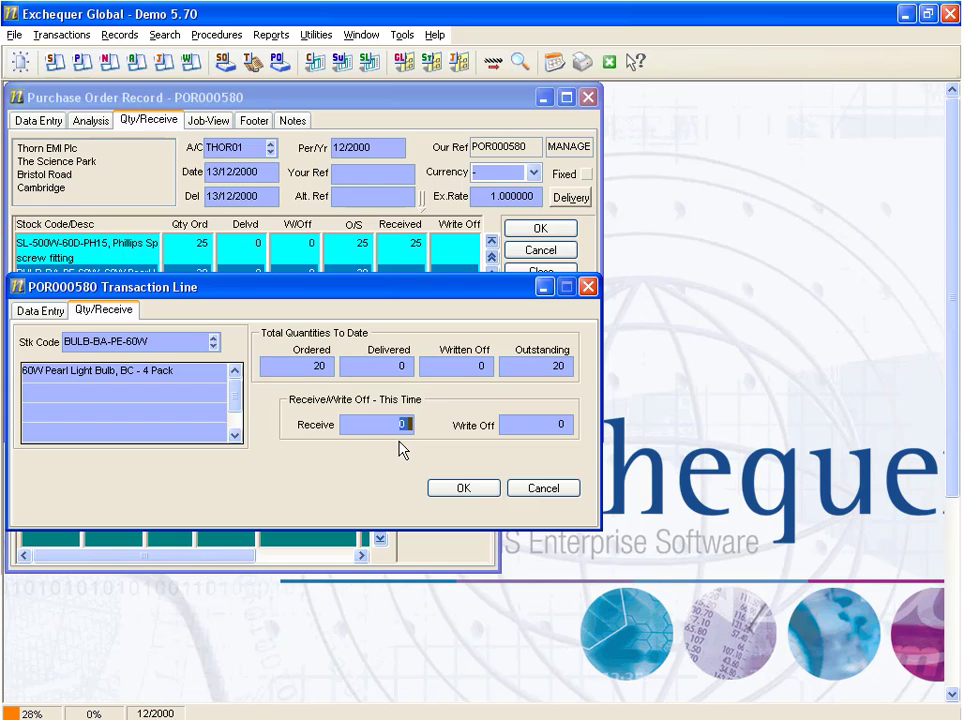
left_click(463, 488)
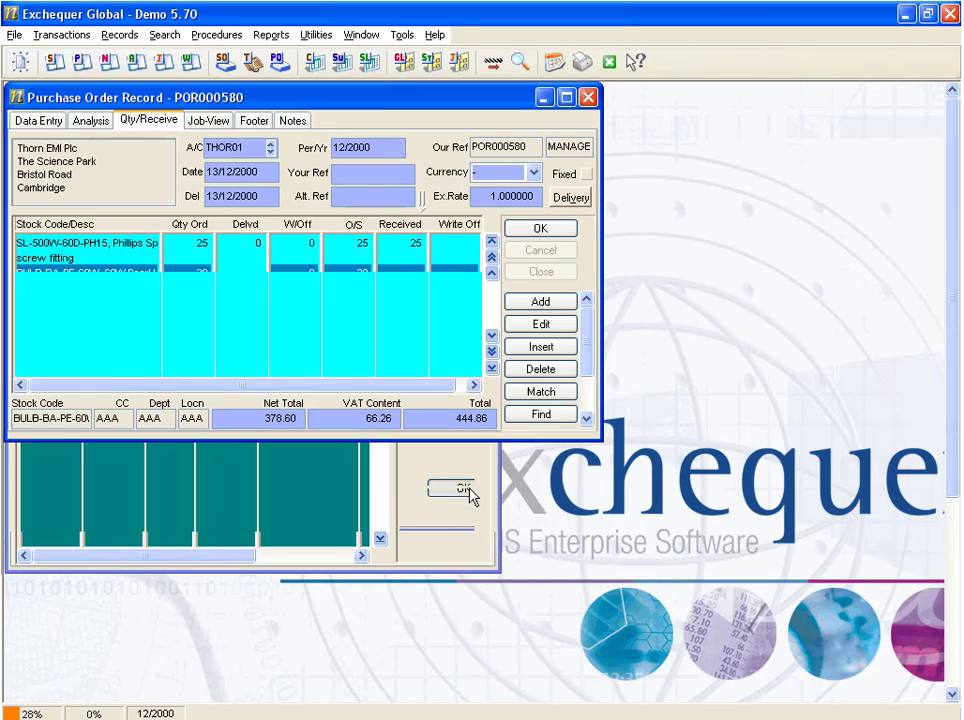
left_click(553, 230)
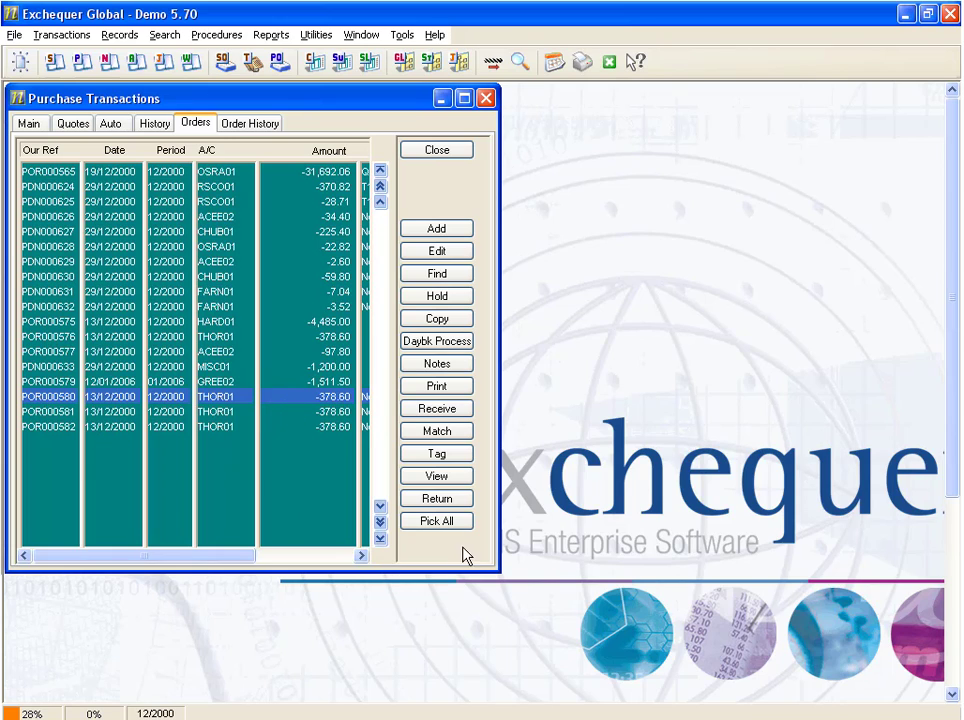
Open the delivery days log from the order's picking options and examine its delivered quantities and delivery dates.
left_click(452, 522)
left_click(441, 527)
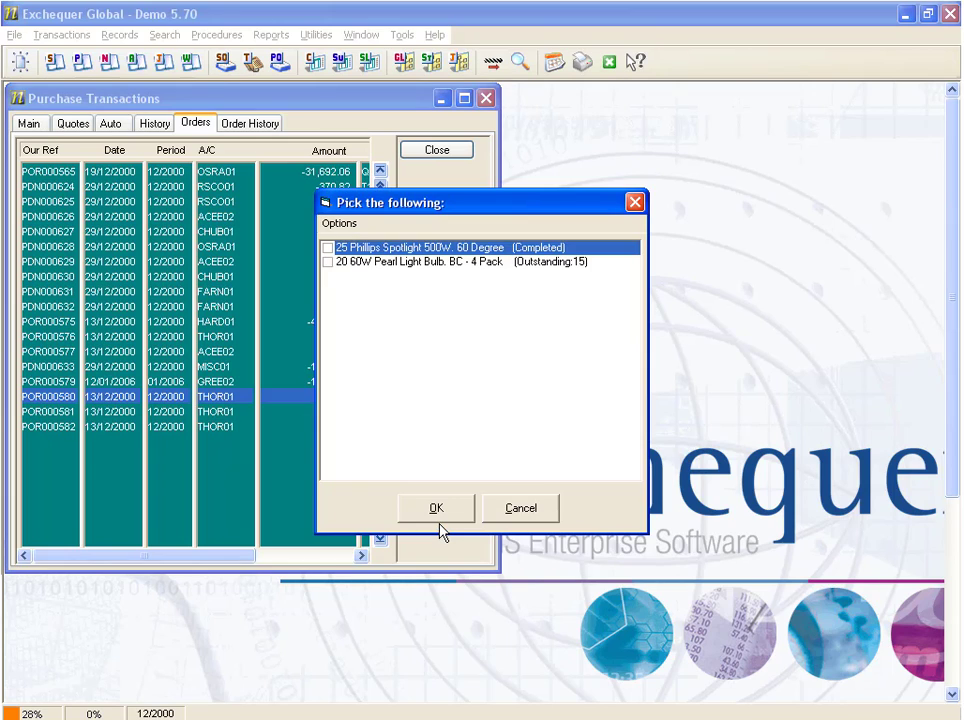
left_click(340, 224)
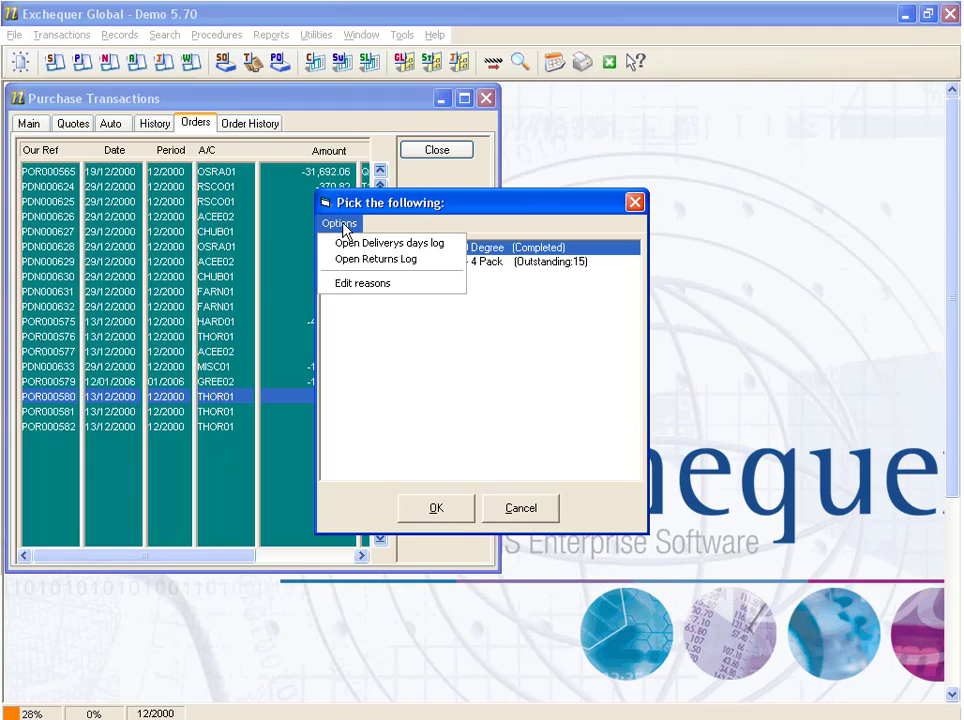
left_click(422, 246)
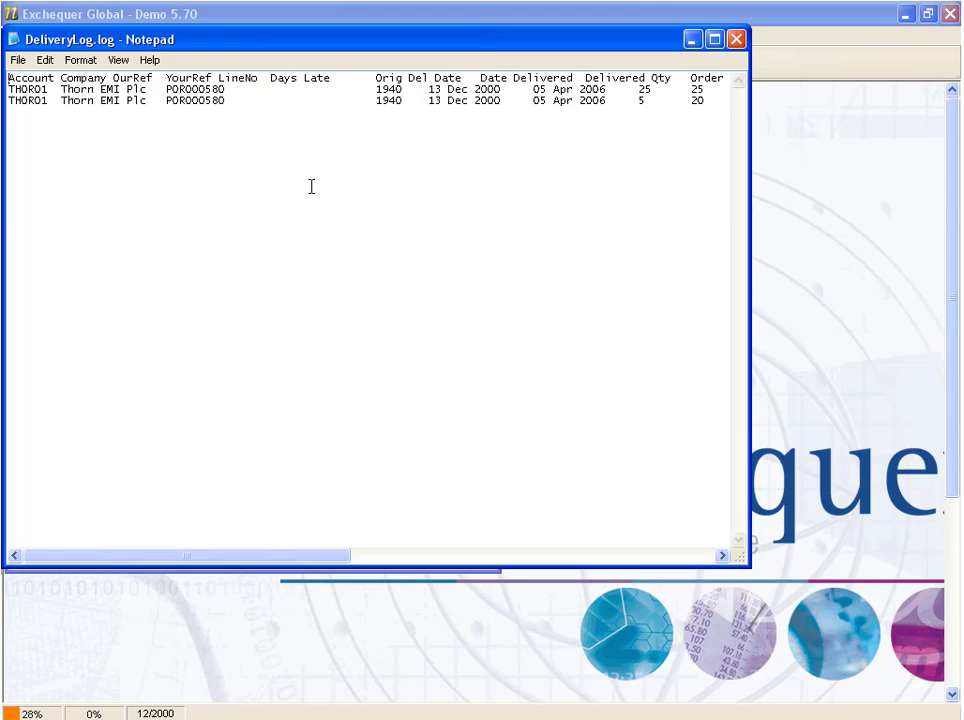
left_click_drag(640, 89, 645, 118)
left_click(638, 105)
left_click_drag(574, 78, 487, 80)
left_click(586, 91)
left_click_drag(625, 104, 611, 106)
left_click(276, 250)
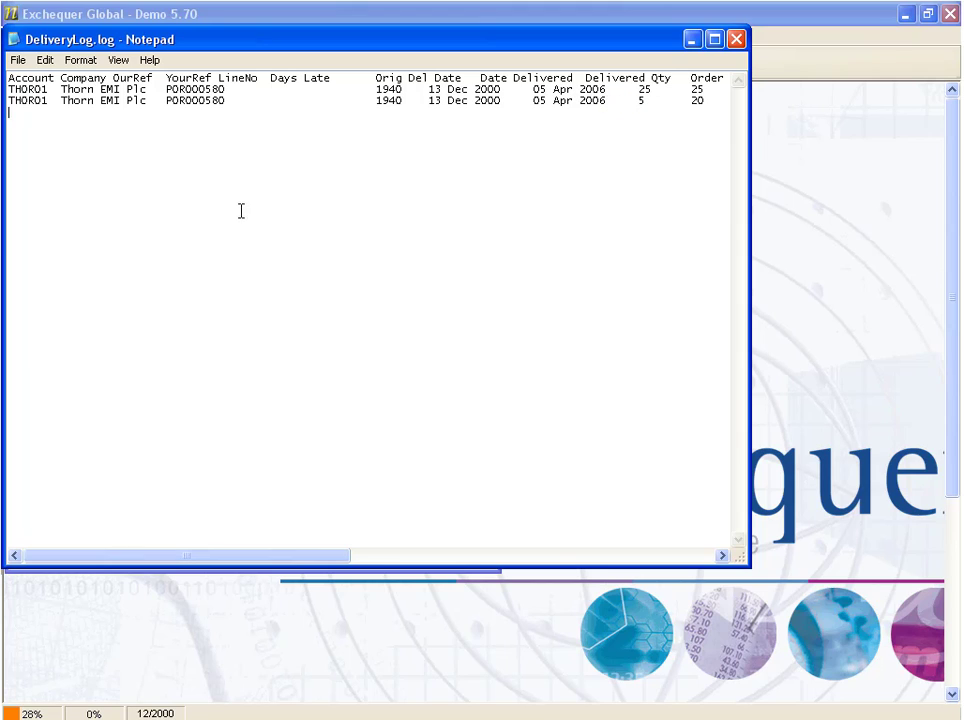
Copy the entire contents of the delivery log, then close the file.
left_click(47, 61)
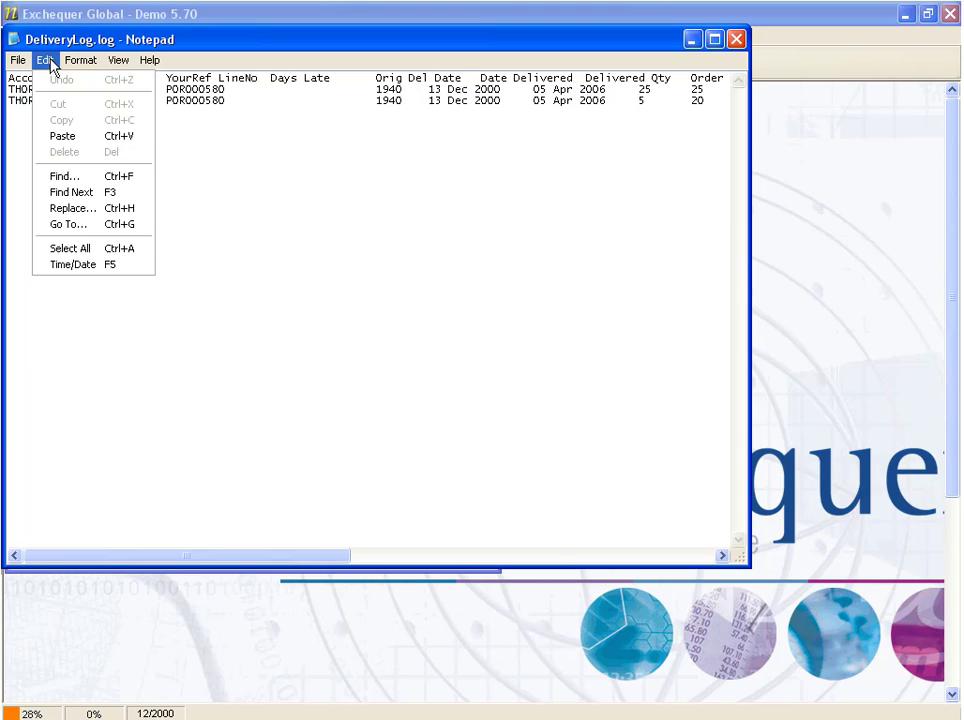
left_click(65, 248)
left_click(45, 60)
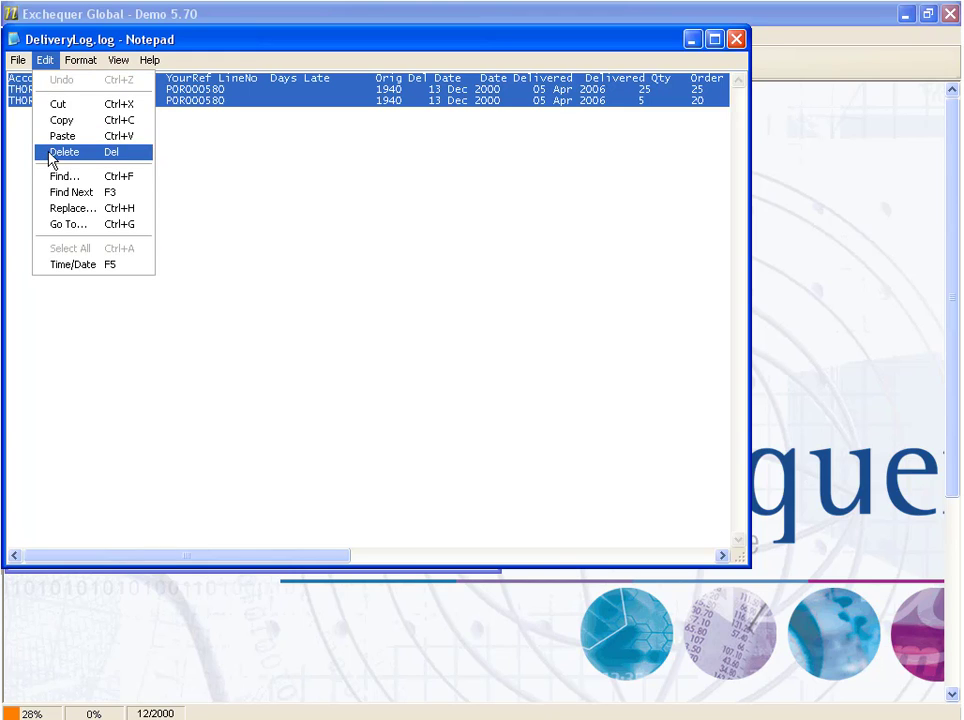
left_click(62, 120)
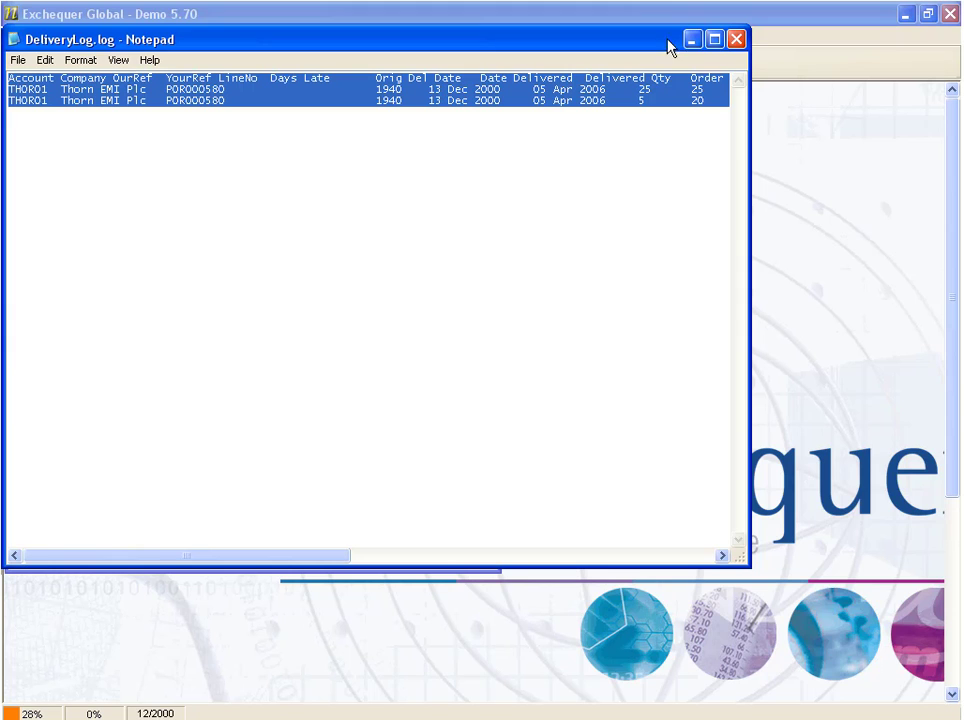
left_click(736, 39)
Switch to Excel and paste the copied delivery log into Sheet1 of Book1, starting at cell A3.
key("alt+Tab")
key("alt+Tab")
key("alt+Tab")
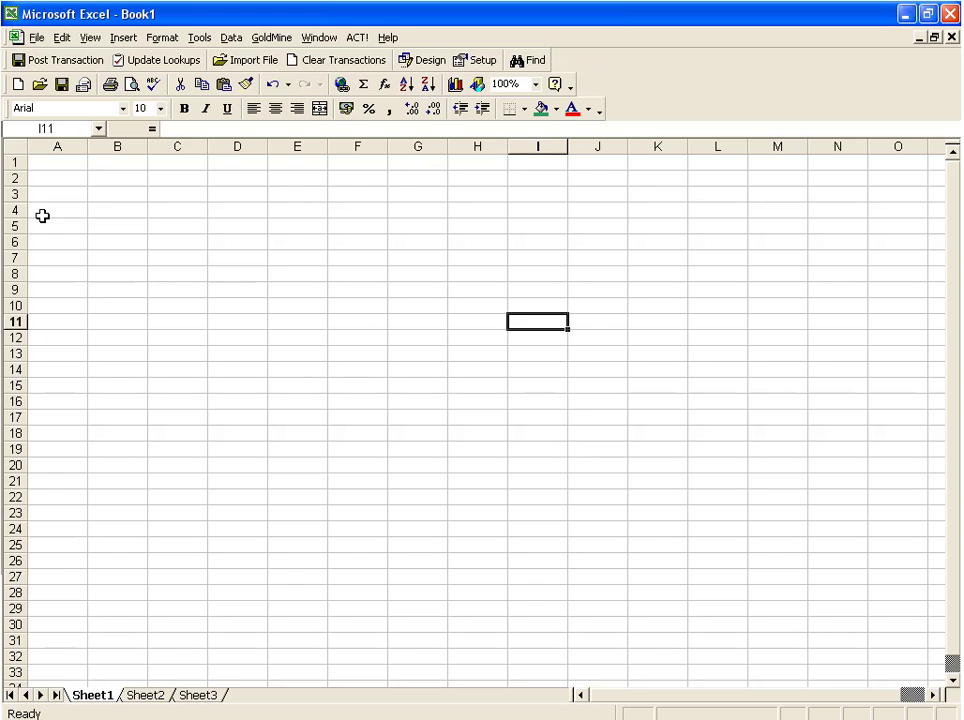
left_click(36, 195)
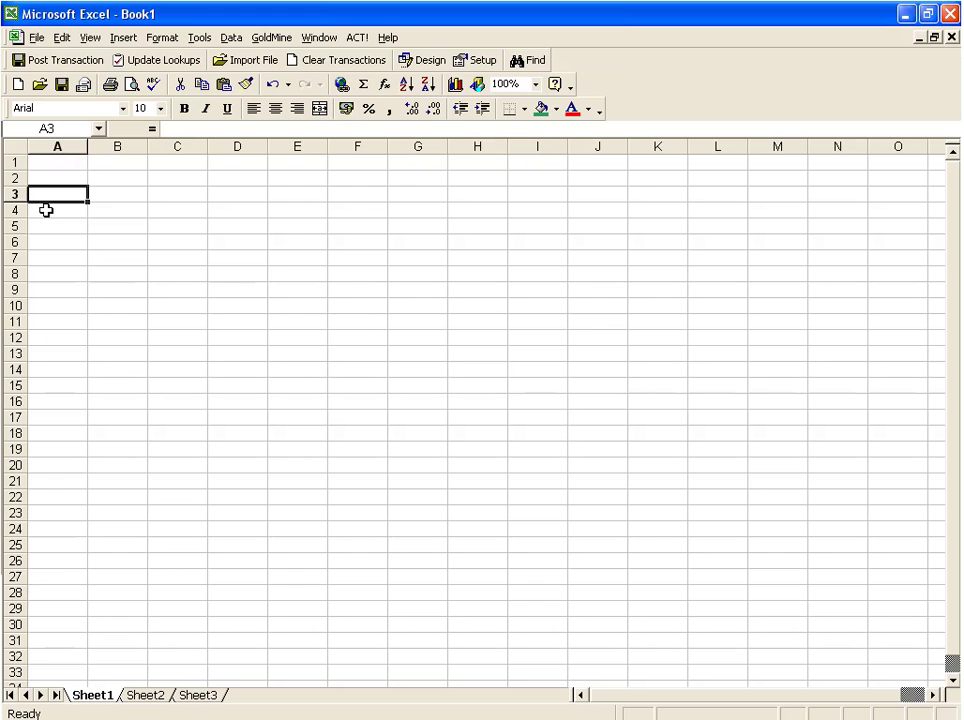
key("ctrl+v")
left_click(296, 281)
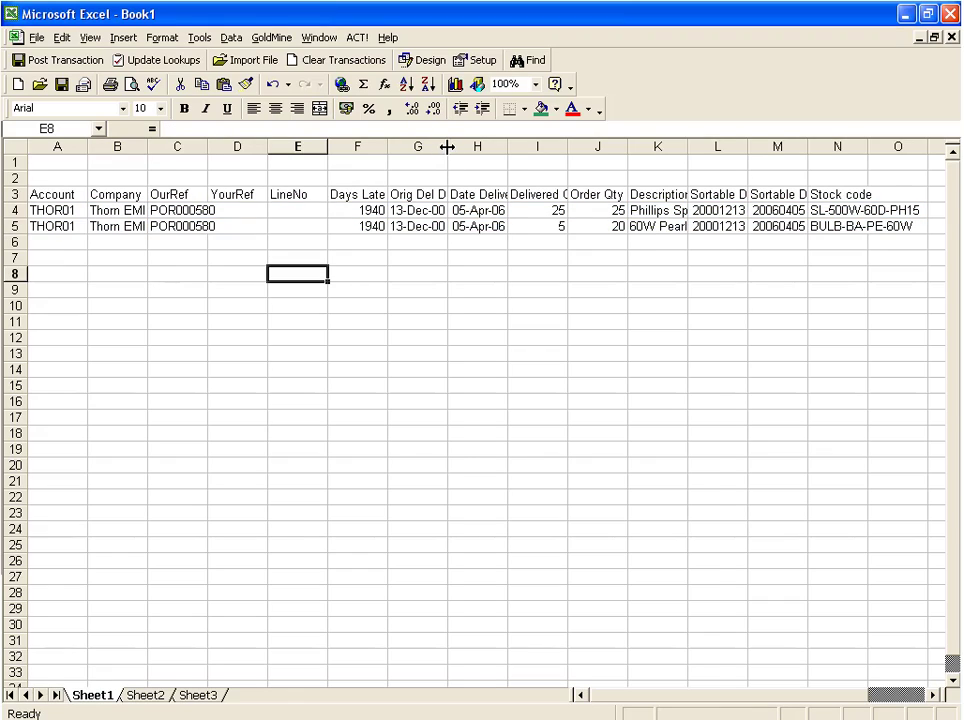
Widen the Orig Del Date, Delivered Qty and Order Qty columns of the pasted delivery log.
left_click_drag(447, 147, 478, 147)
left_click_drag(599, 149, 628, 148)
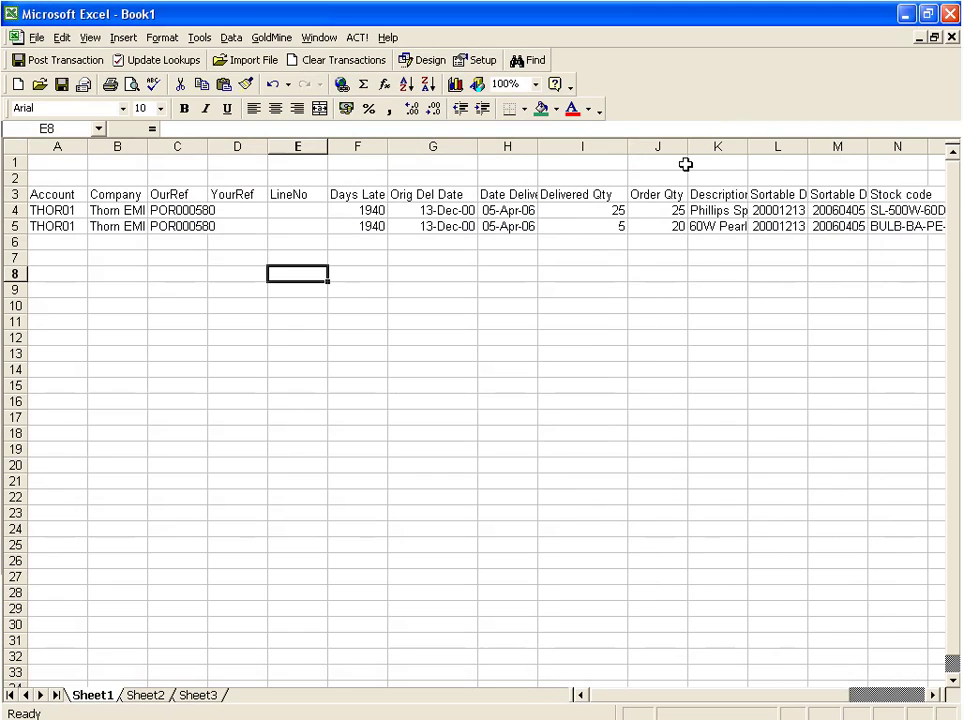
left_click_drag(686, 147, 723, 147)
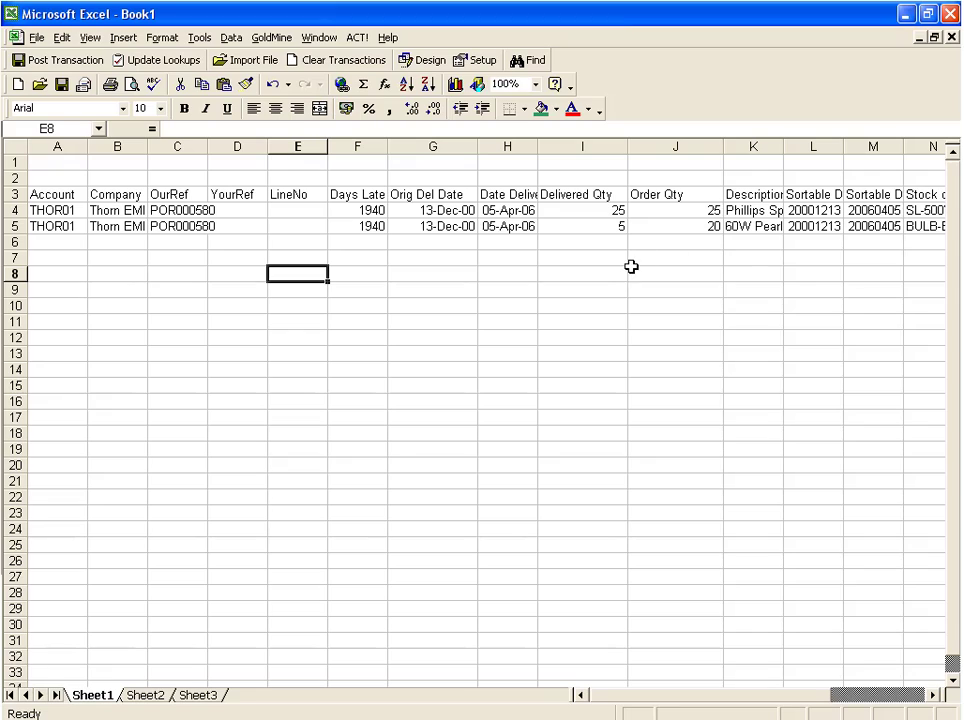
Review the Order Qty, Delivered Qty, Days Late and LineNo values of the two logged deliveries.
left_click_drag(651, 208, 654, 226)
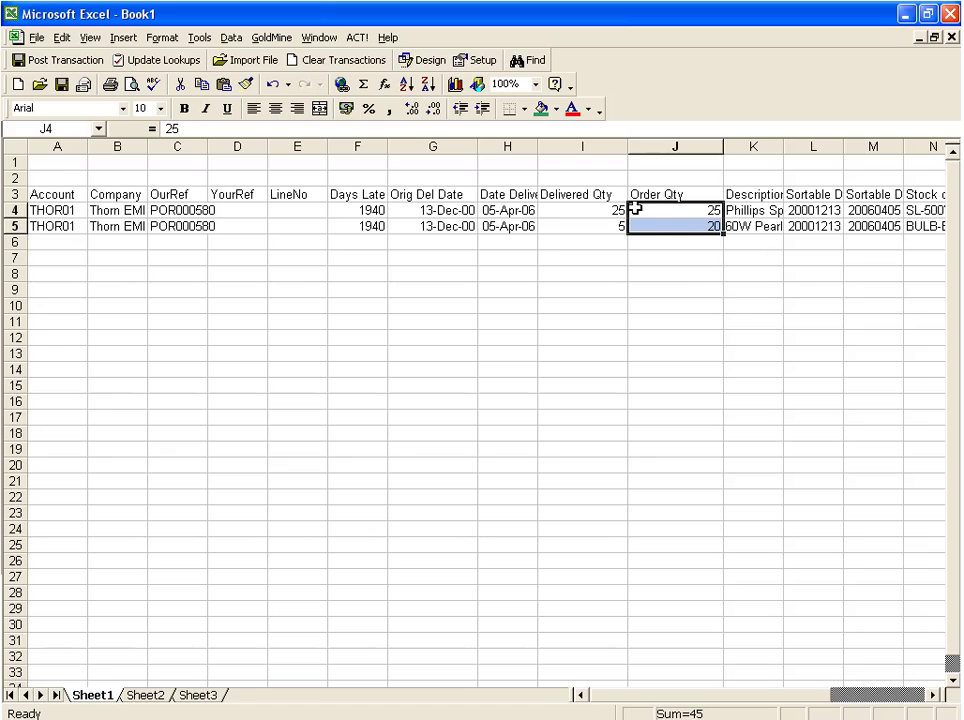
left_click_drag(611, 205, 612, 228)
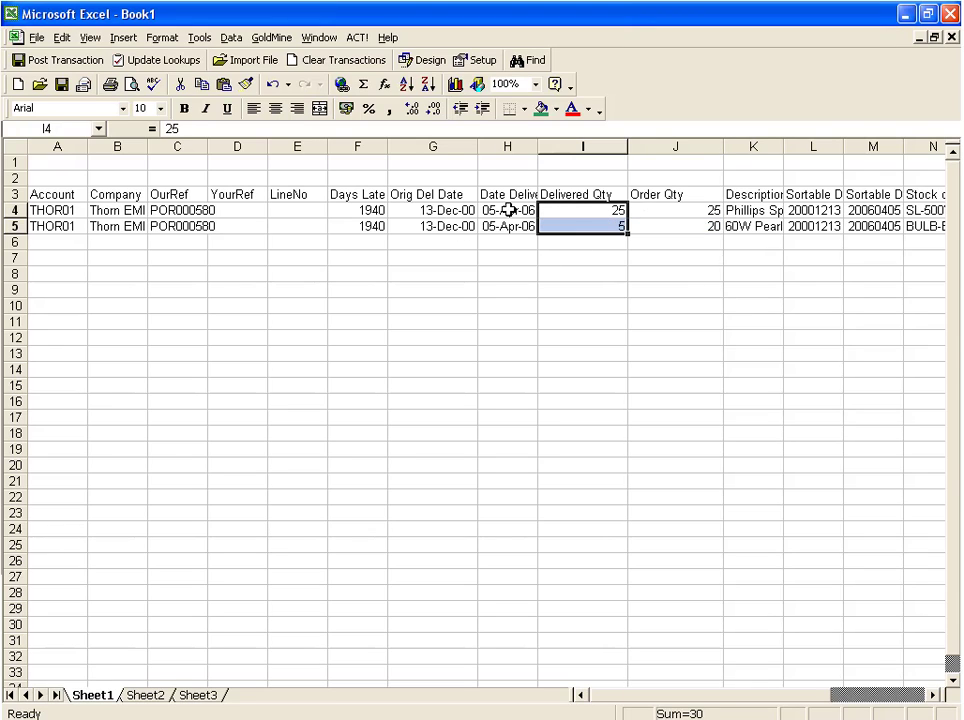
left_click_drag(377, 208, 377, 226)
left_click(357, 243)
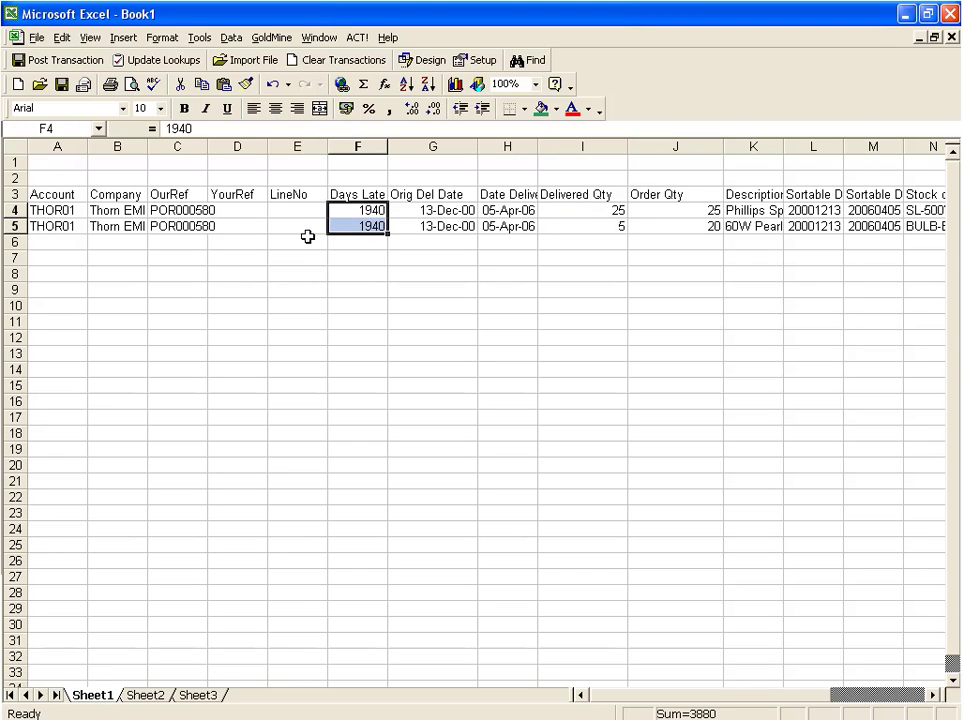
left_click_drag(306, 211, 306, 230)
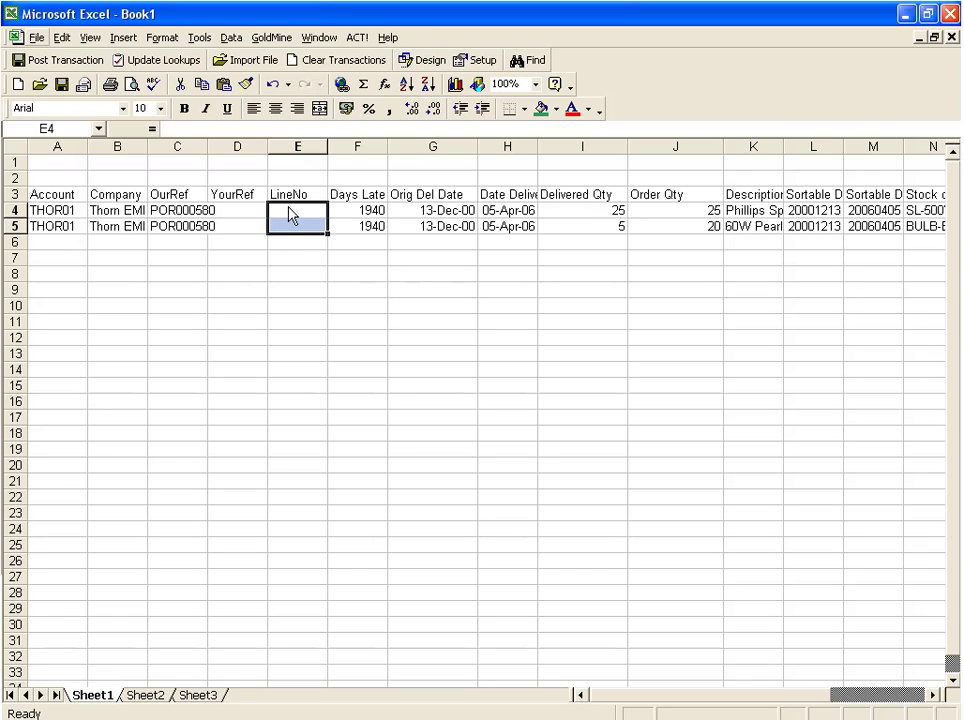
left_click(289, 245)
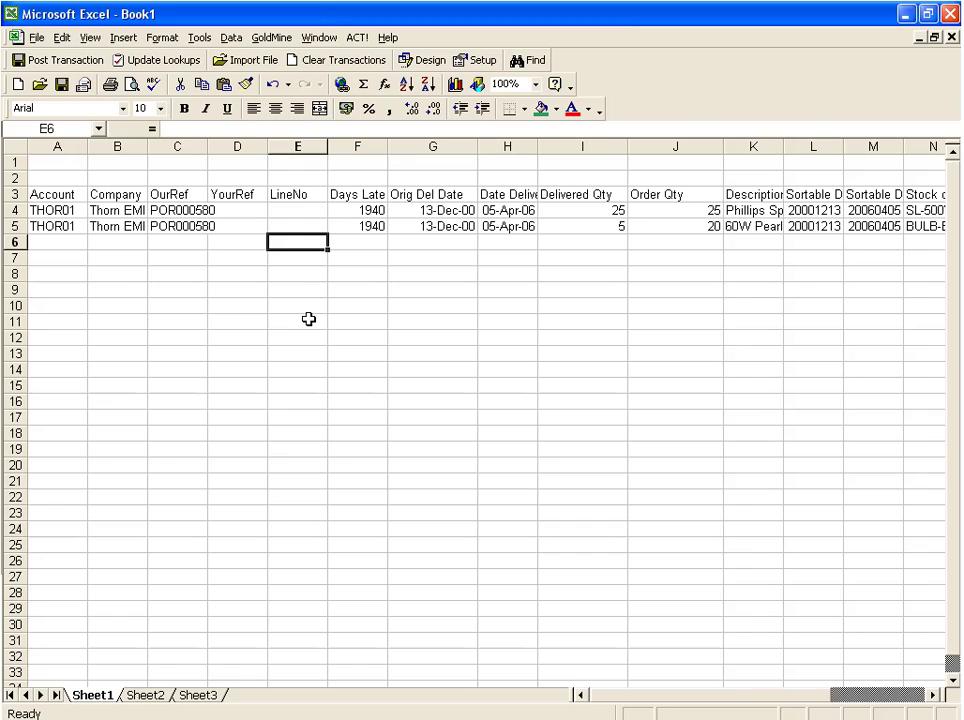
Switch to Exchequer and, on the Thorn EMI order directly below the selected one, receive 20 and write off 5 of the Phillips Spotlight line.
key("alt+Tab")
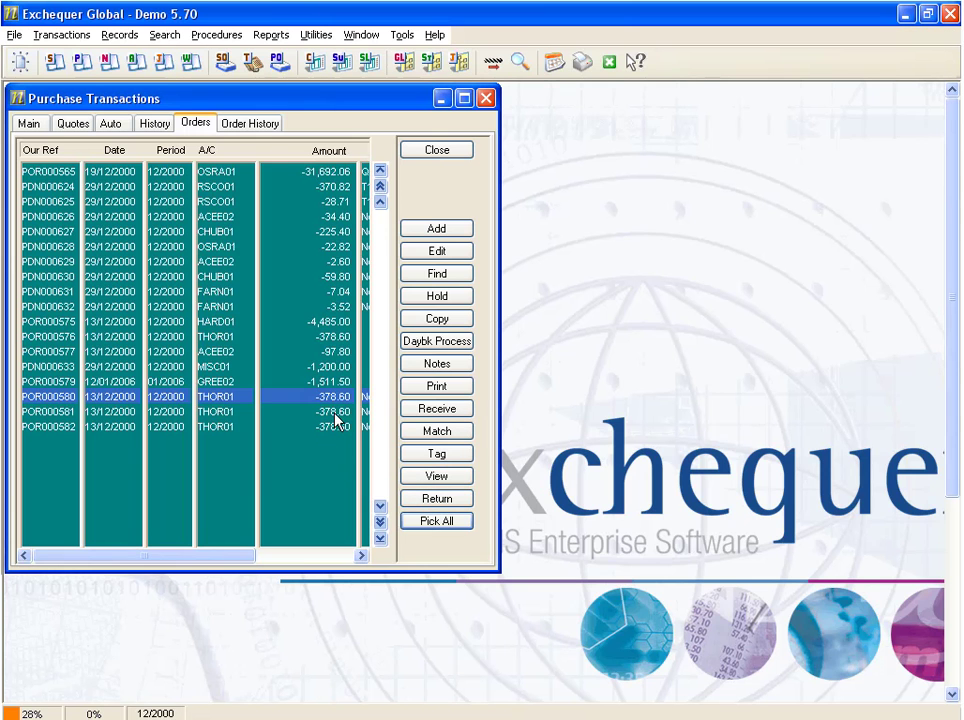
left_click(333, 413)
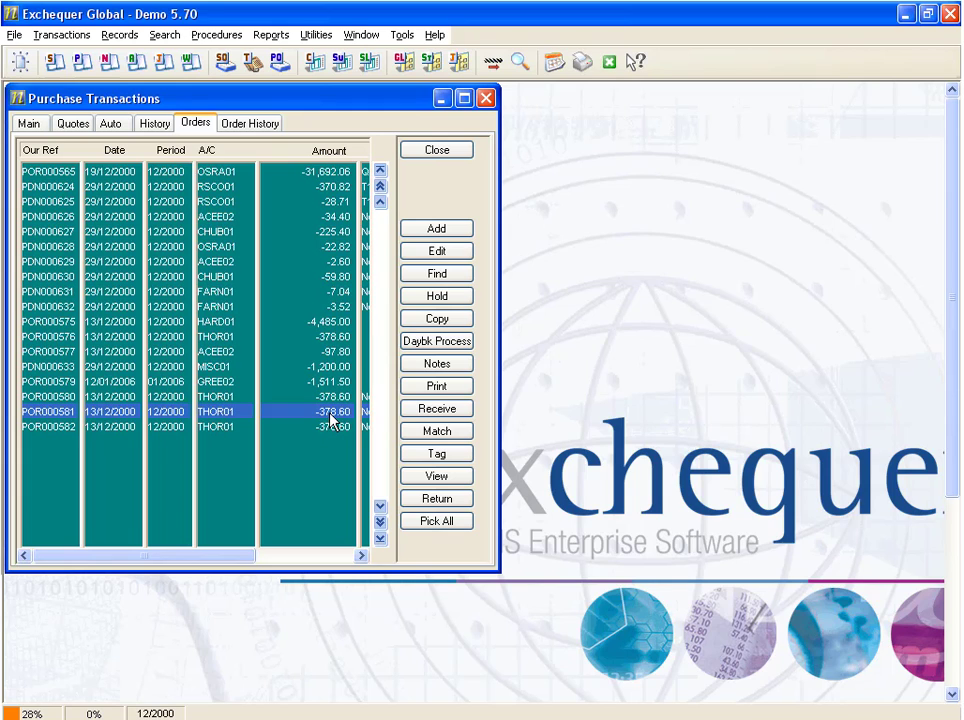
double_click(331, 413)
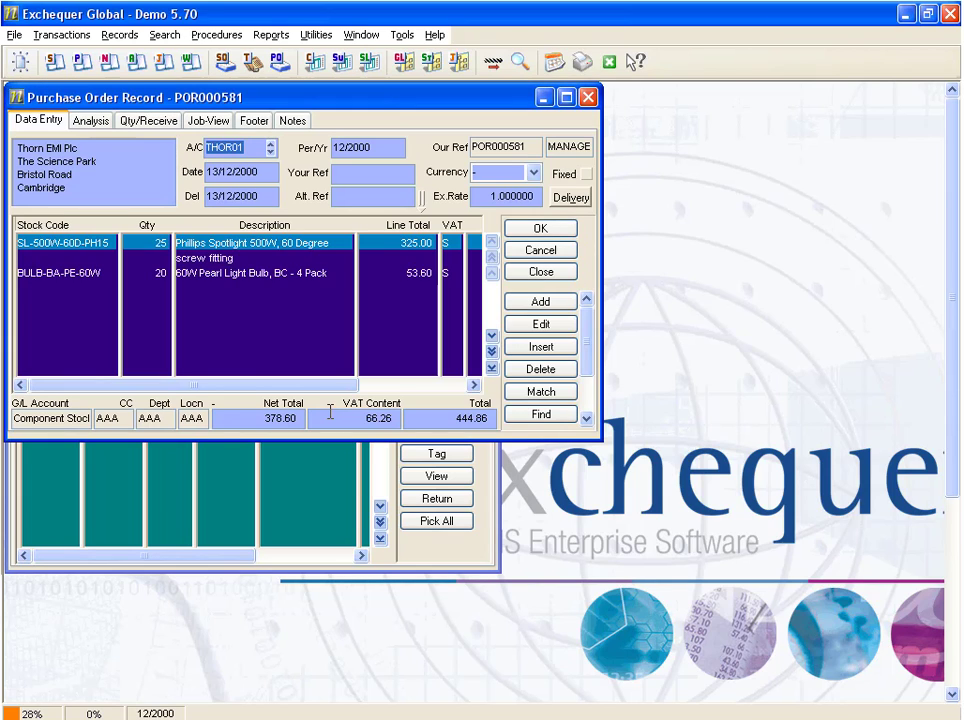
double_click(310, 250)
left_click(103, 147)
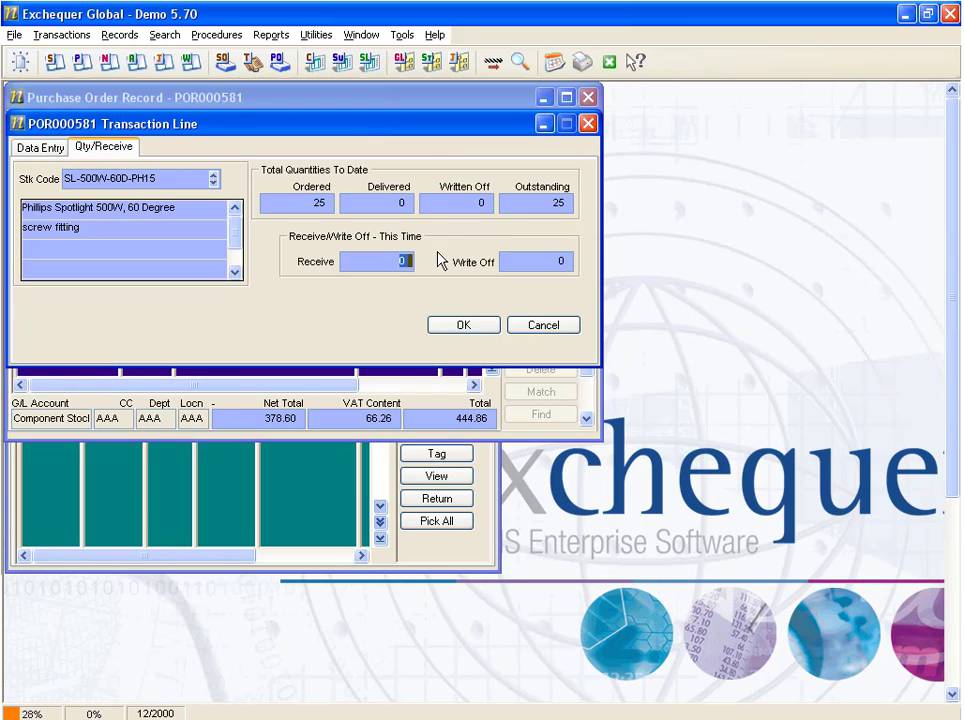
left_click(560, 261)
type("5")
left_click(385, 260)
type("20")
left_click(477, 334)
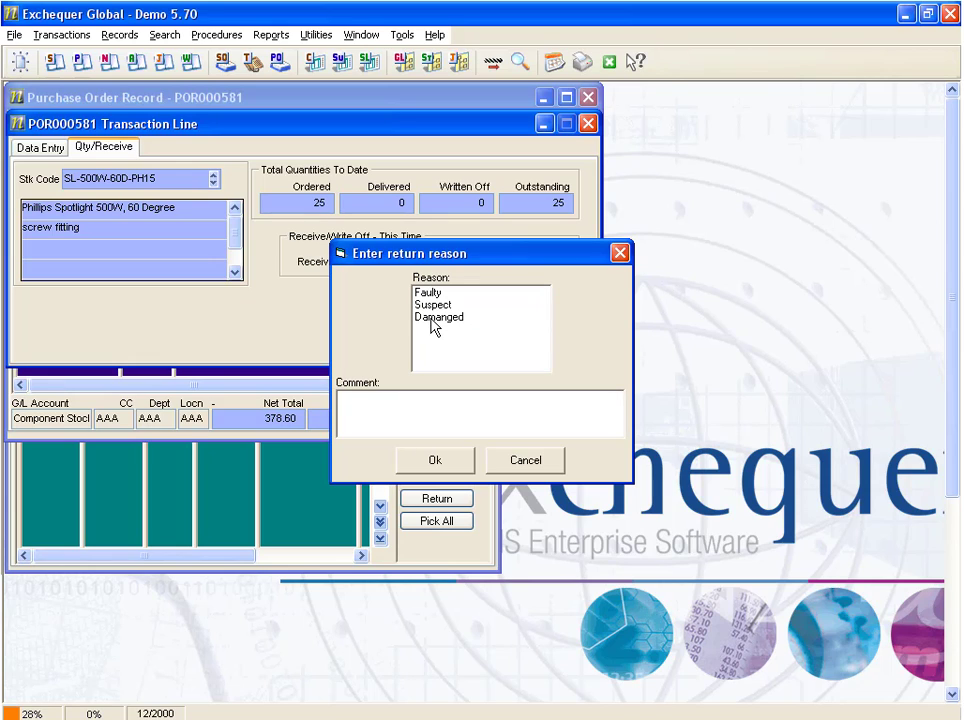
Give Faulty as the return reason with a placeholder comment, then save the order.
left_click(431, 295)
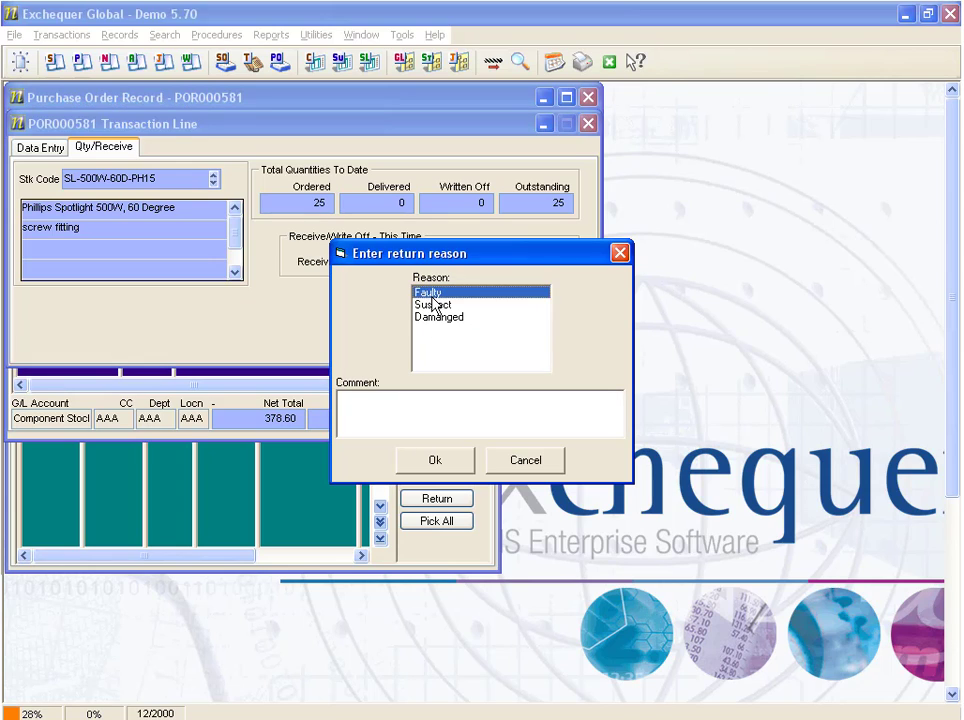
left_click(396, 409)
type("jaishfsfhvslnsldkhfsdsdf")
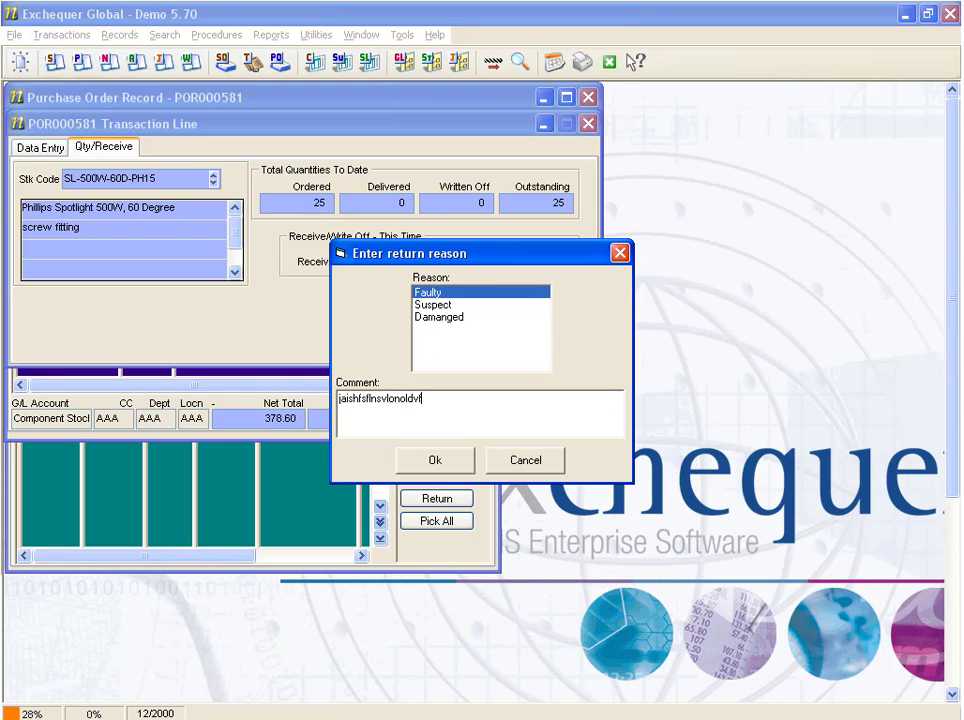
left_click(435, 460)
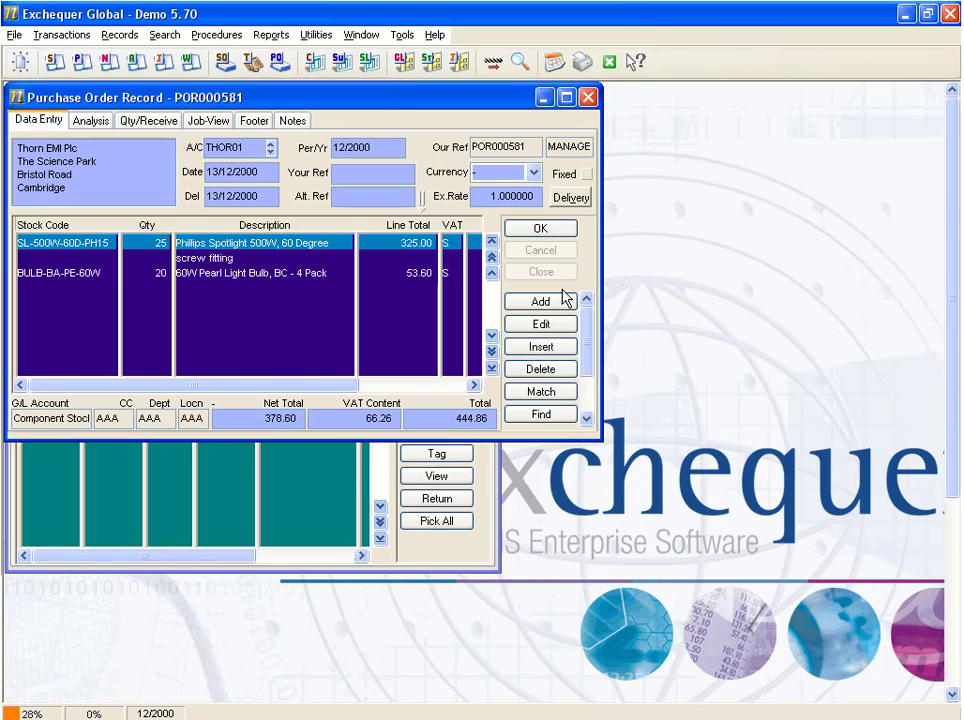
left_click(558, 231)
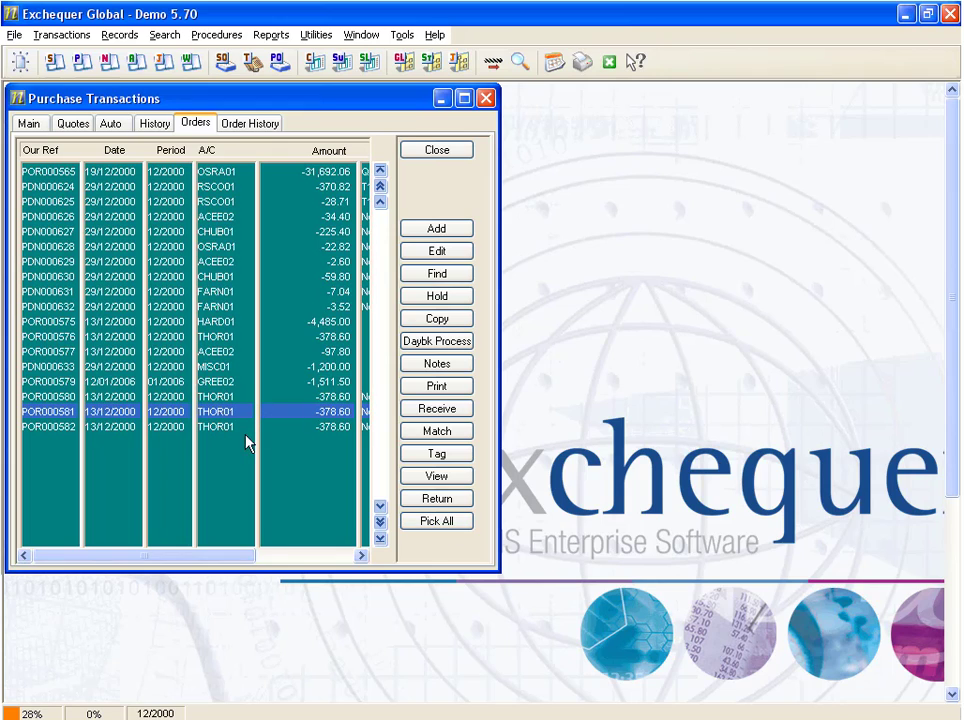
Open the returns log from the order's picking options and copy its entire contents.
left_click(437, 521)
left_click(338, 224)
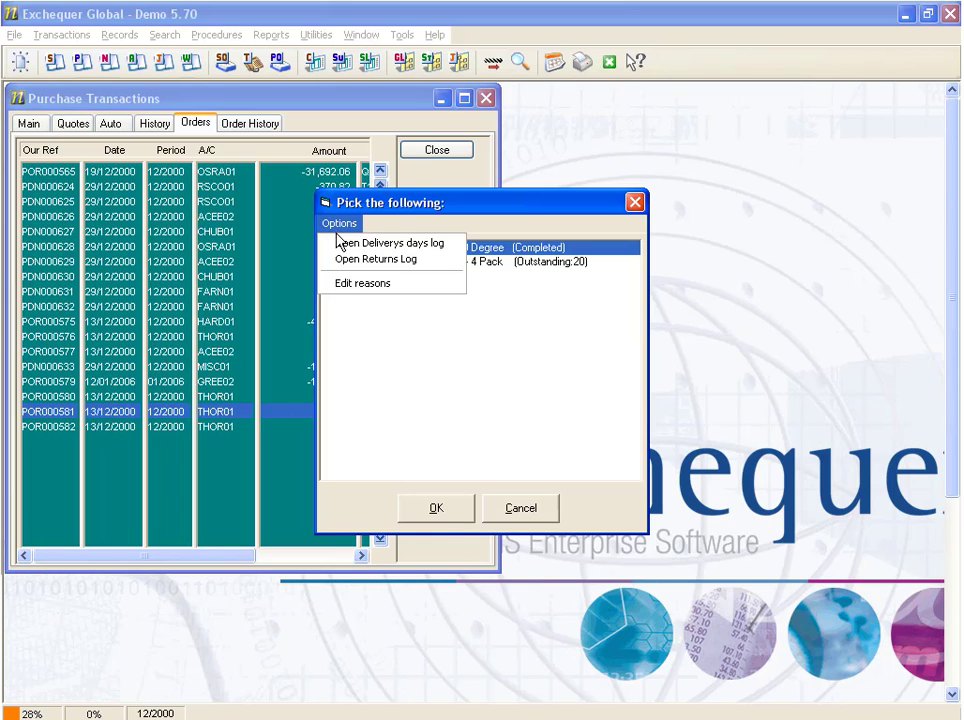
left_click(420, 268)
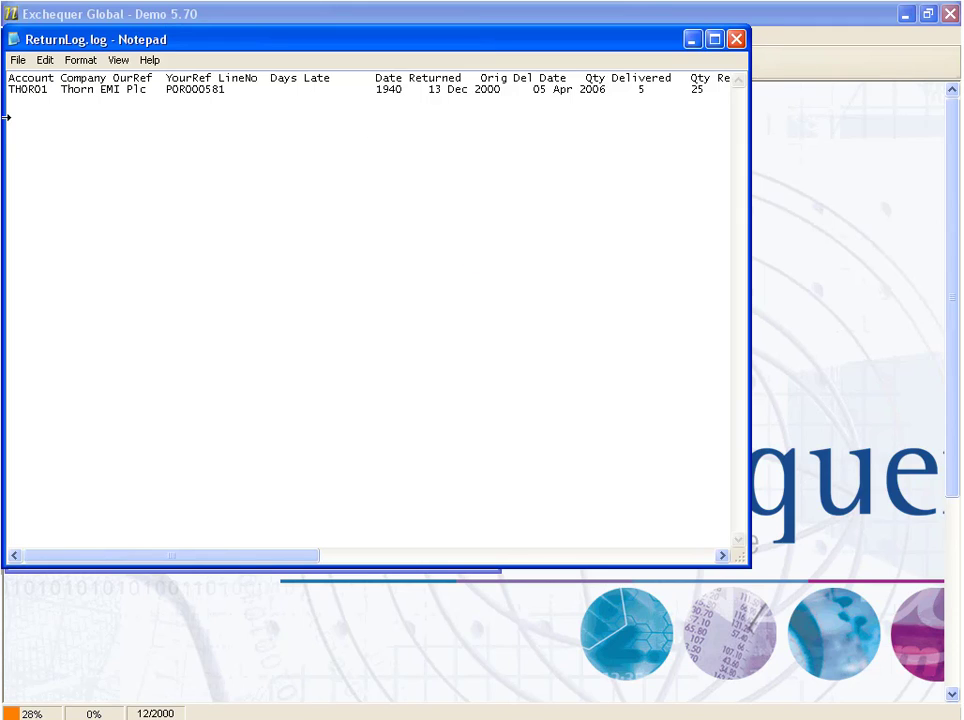
left_click(45, 60)
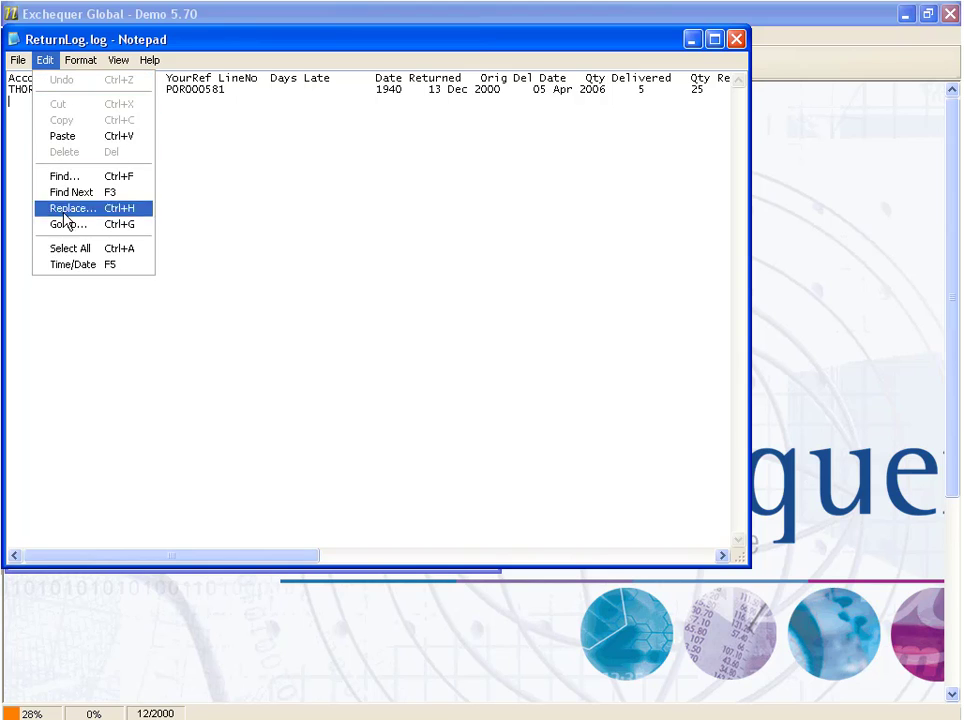
left_click(72, 250)
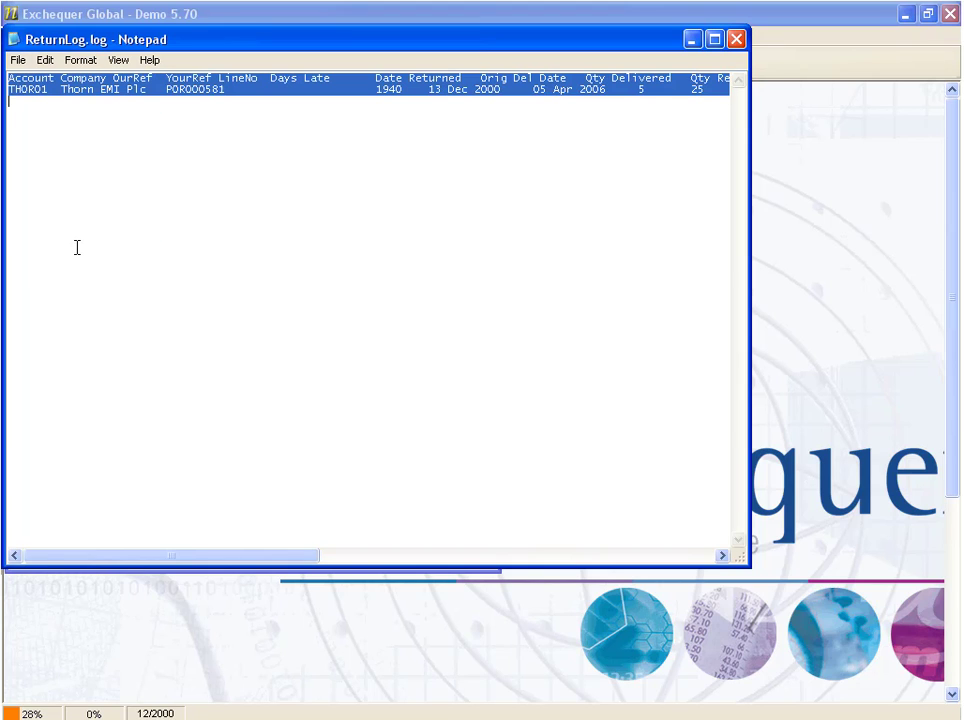
left_click(45, 60)
left_click(58, 123)
Switch to Excel and paste the copied returns log below the delivery log, starting at cell A8.
key("alt+Tab")
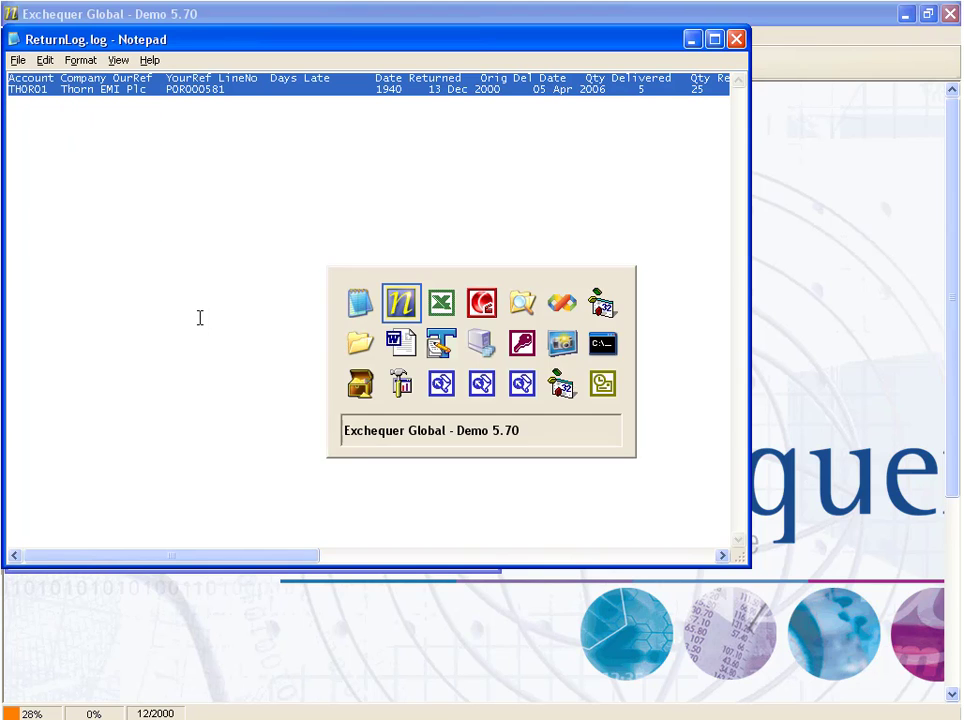
key("alt+Tab")
left_click(40, 274)
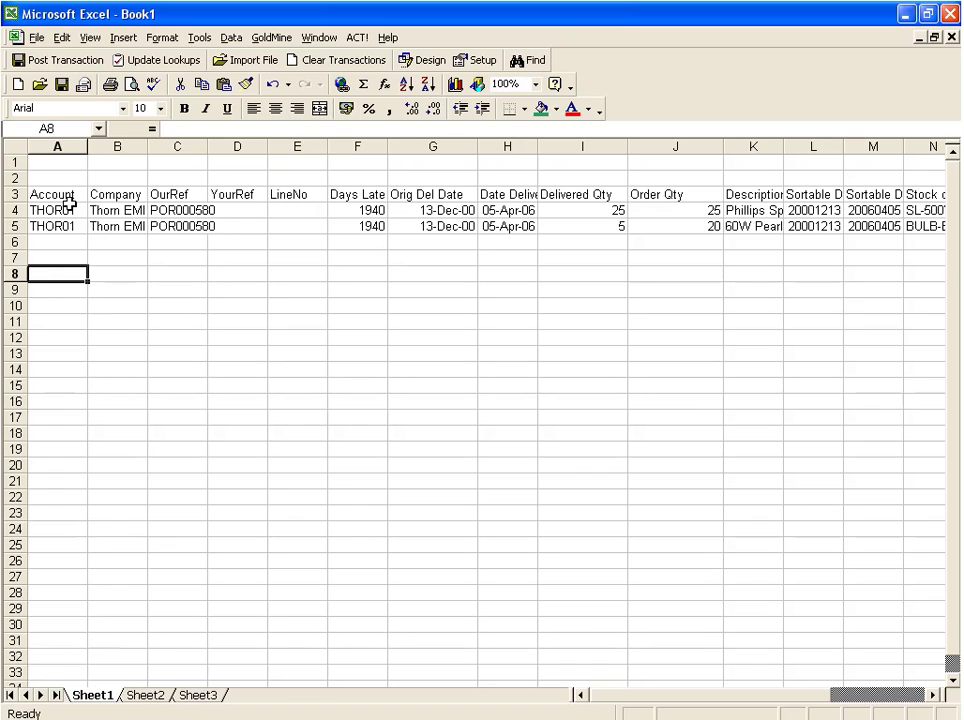
left_click(62, 37)
left_click(84, 141)
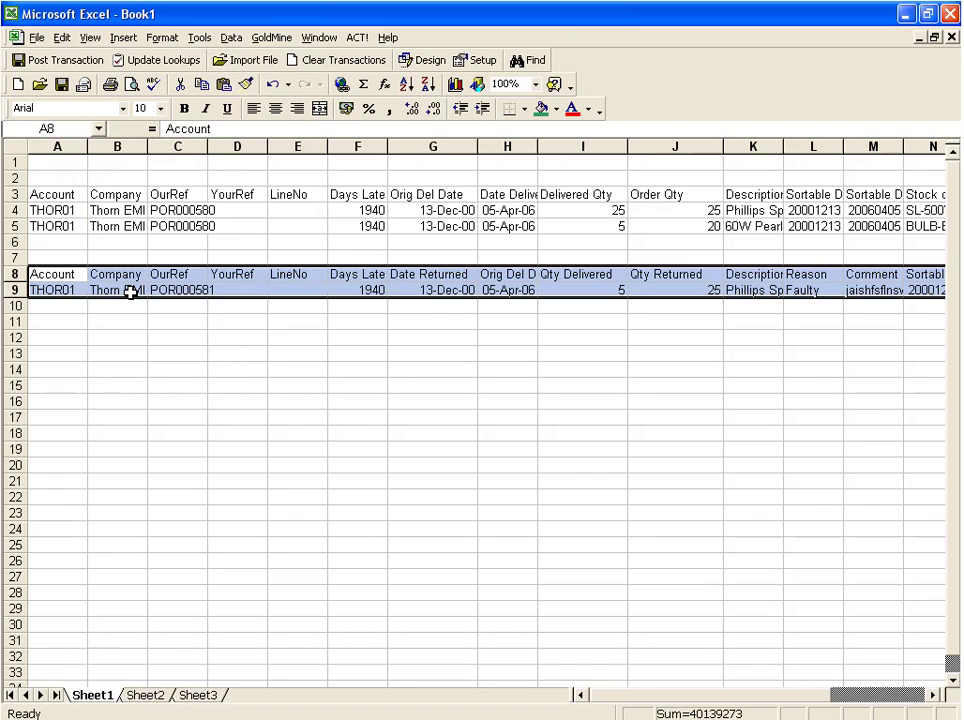
Review the pasted returns log entry's quantities and days late, and widen the Description and Comment columns to show more of their text.
left_click(177, 401)
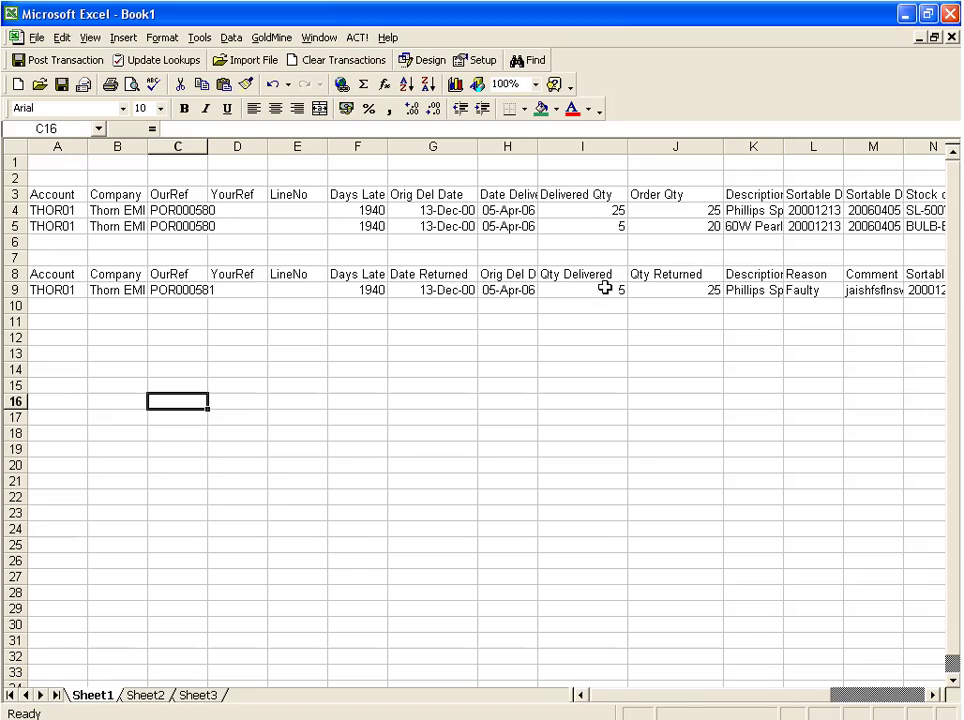
mouse_move(598, 275)
left_mouse_down()
mouse_move(603, 298)
mouse_move(607, 289)
left_mouse_up()
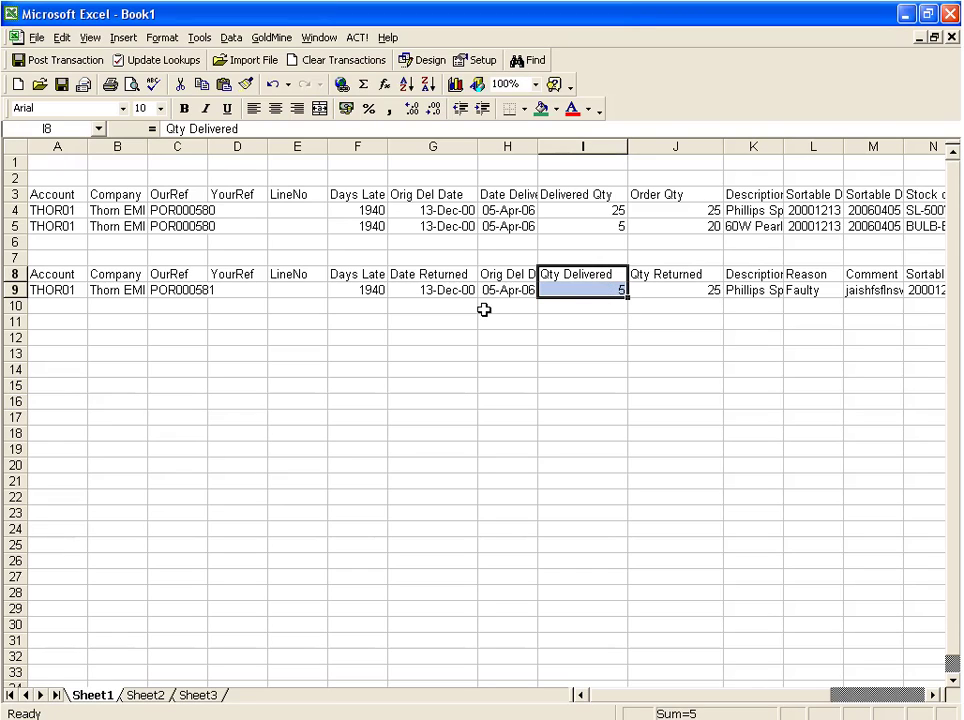
left_click(365, 292)
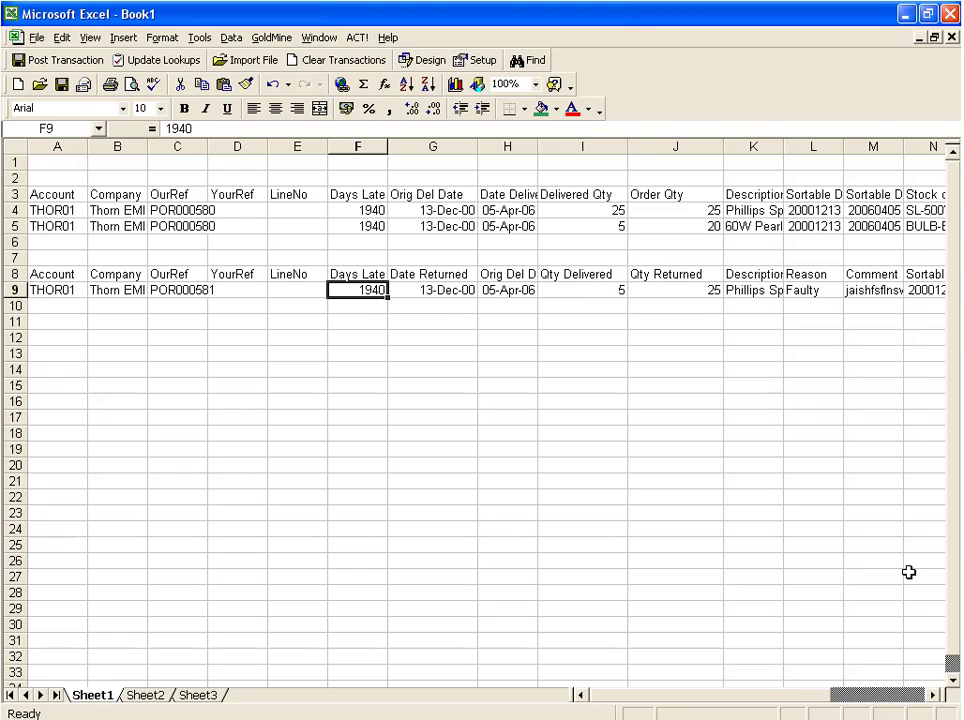
left_click(932, 697)
left_click(932, 697)
left_click(932, 697)
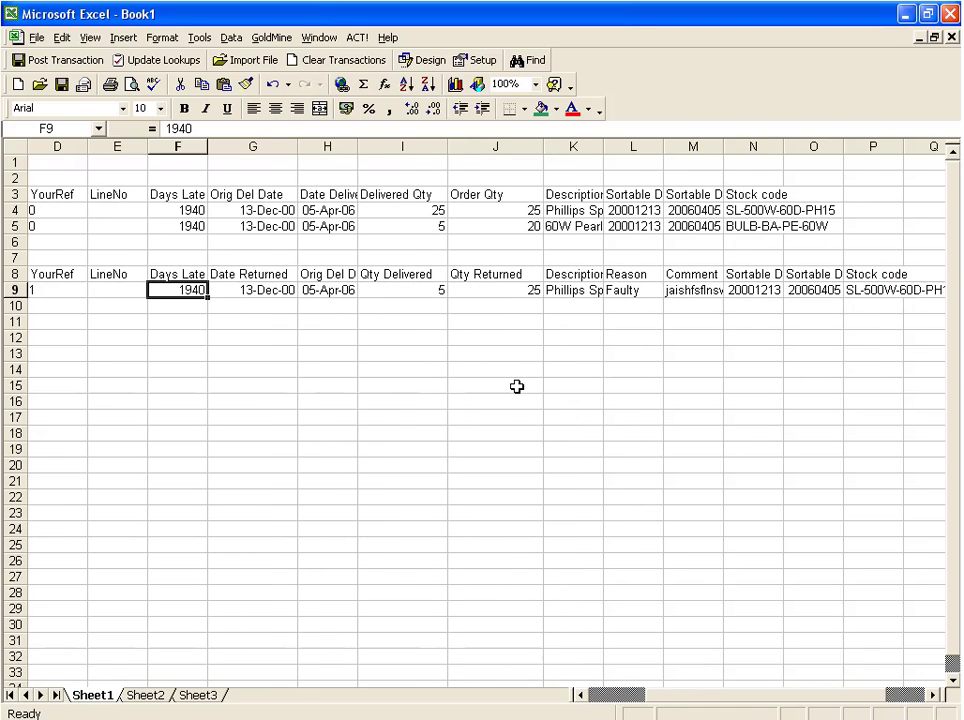
left_click(577, 292)
left_click_drag(604, 146, 628, 146)
left_click(661, 293)
left_click(720, 294)
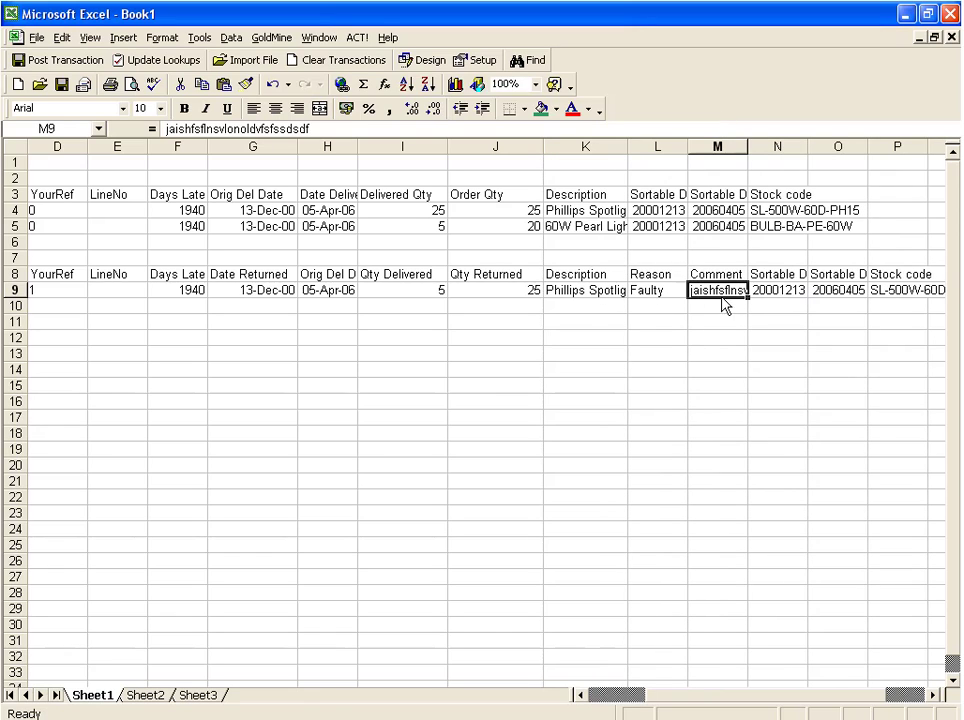
left_click_drag(750, 153, 797, 153)
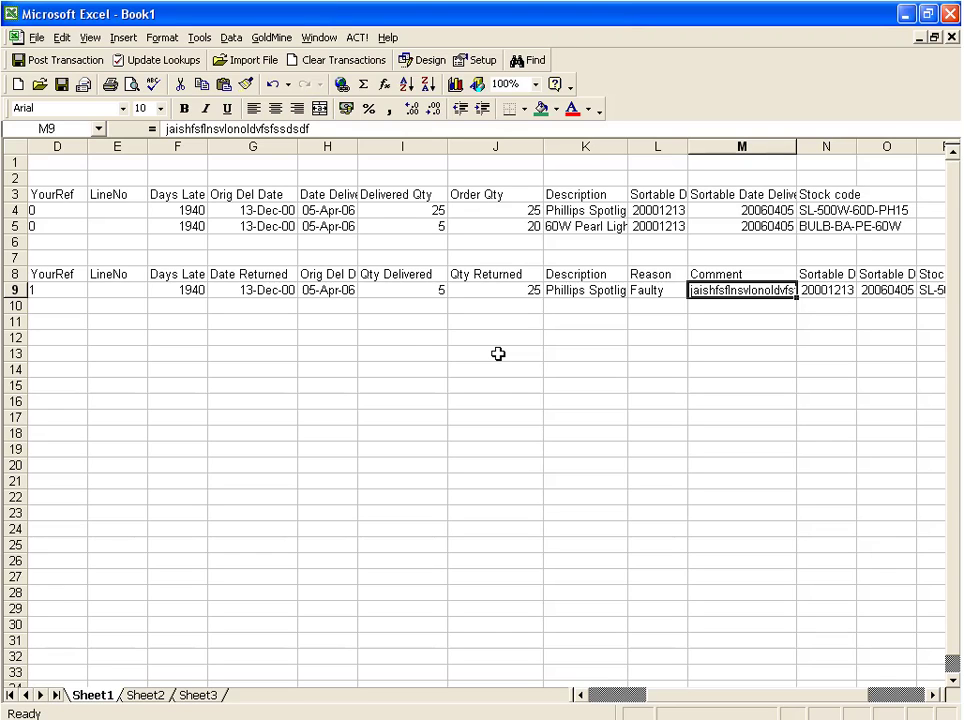
Switch back to ReturnLog.log in Notepad, select its entire contents for review, and close the file.
key("alt+Tab")
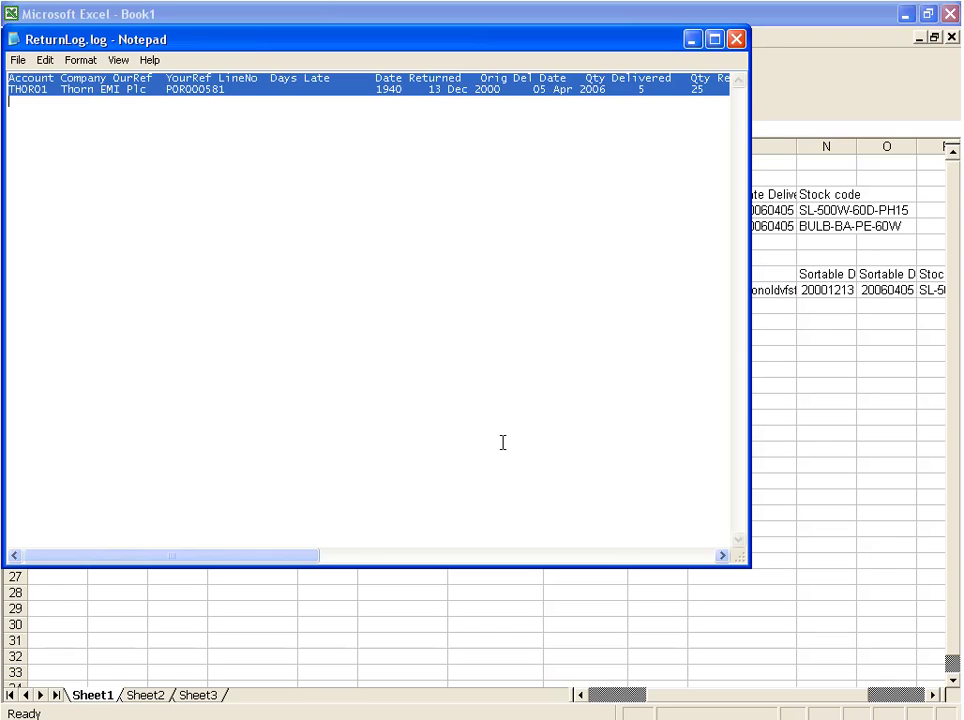
left_click(420, 114)
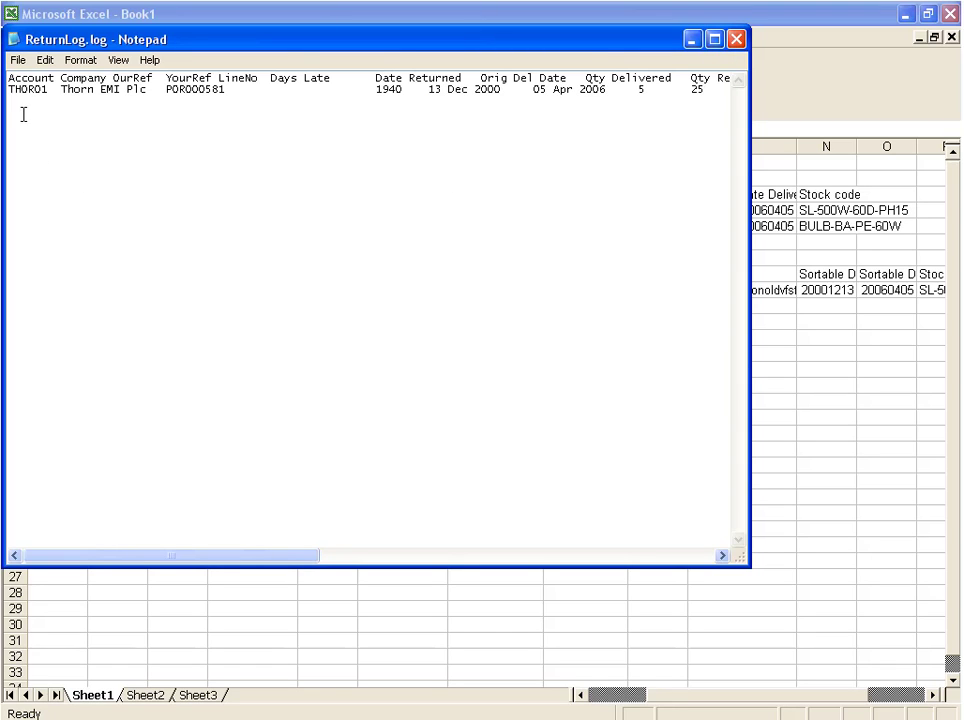
key("ctrl+a")
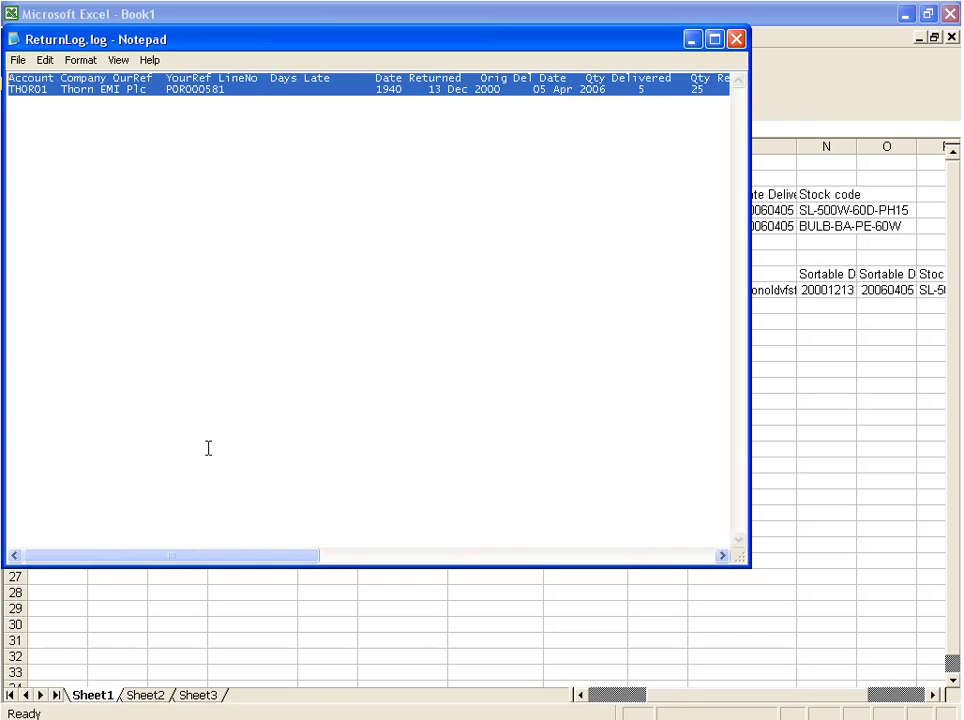
left_click(738, 40)
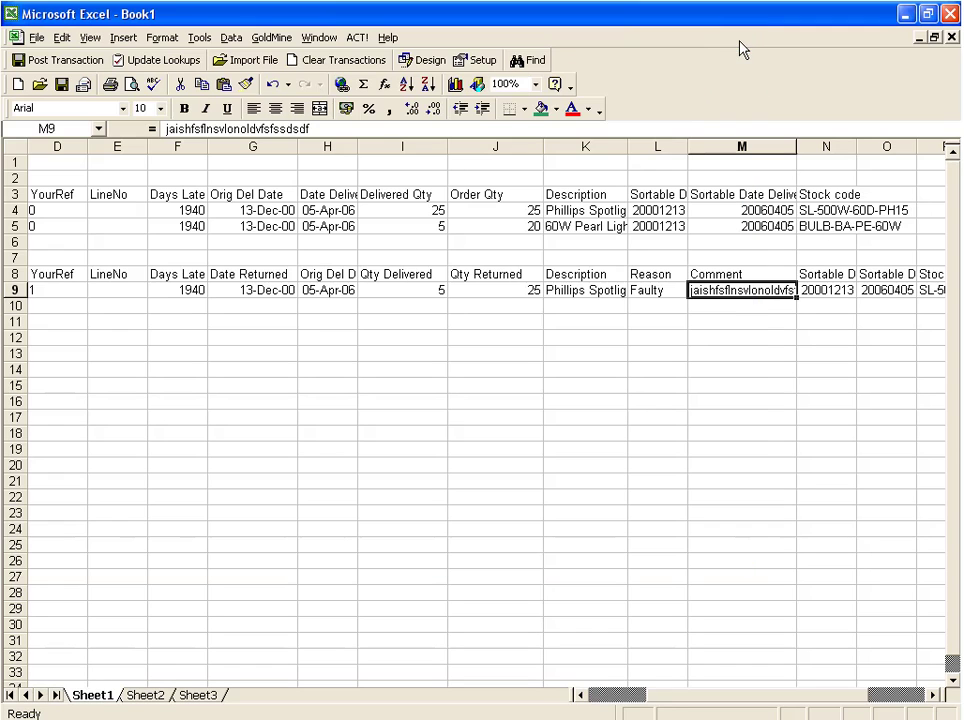
Move the selection to empty cell K16 below the pasted logs and switch to Exchequer.
left_click(566, 402)
key("alt+Tab")
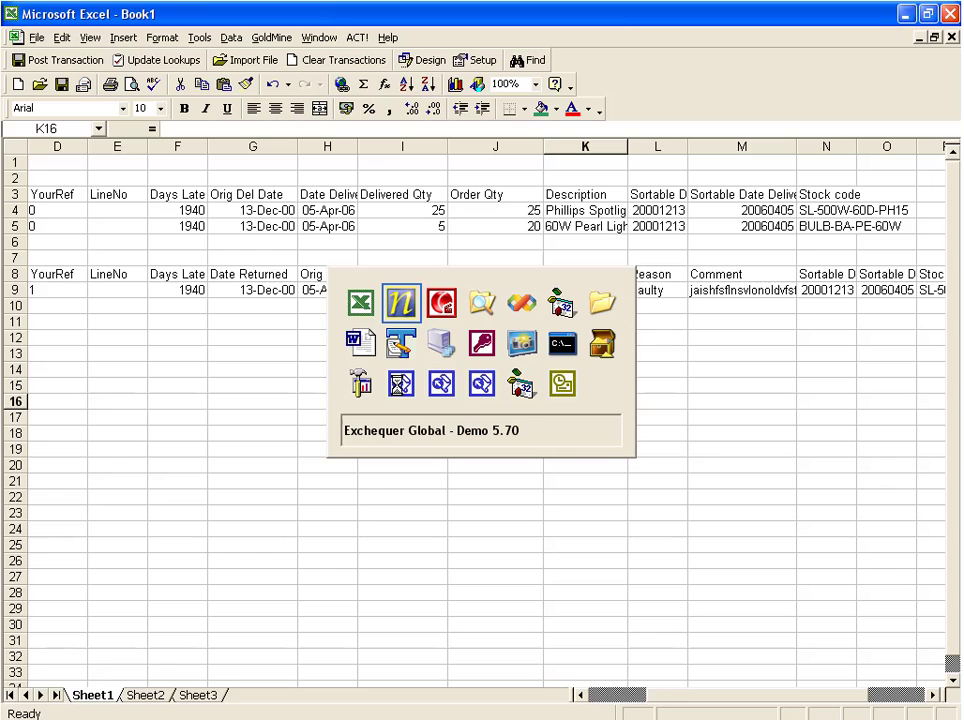